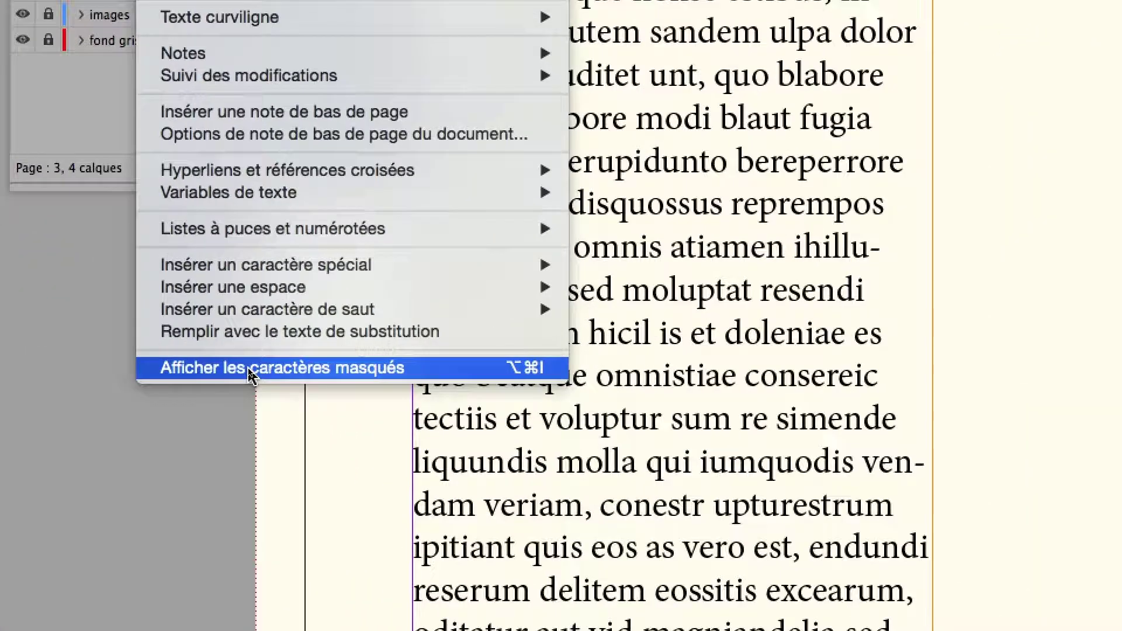
# Show the hidden characters in the document's text
pyautogui.click(251, 370)
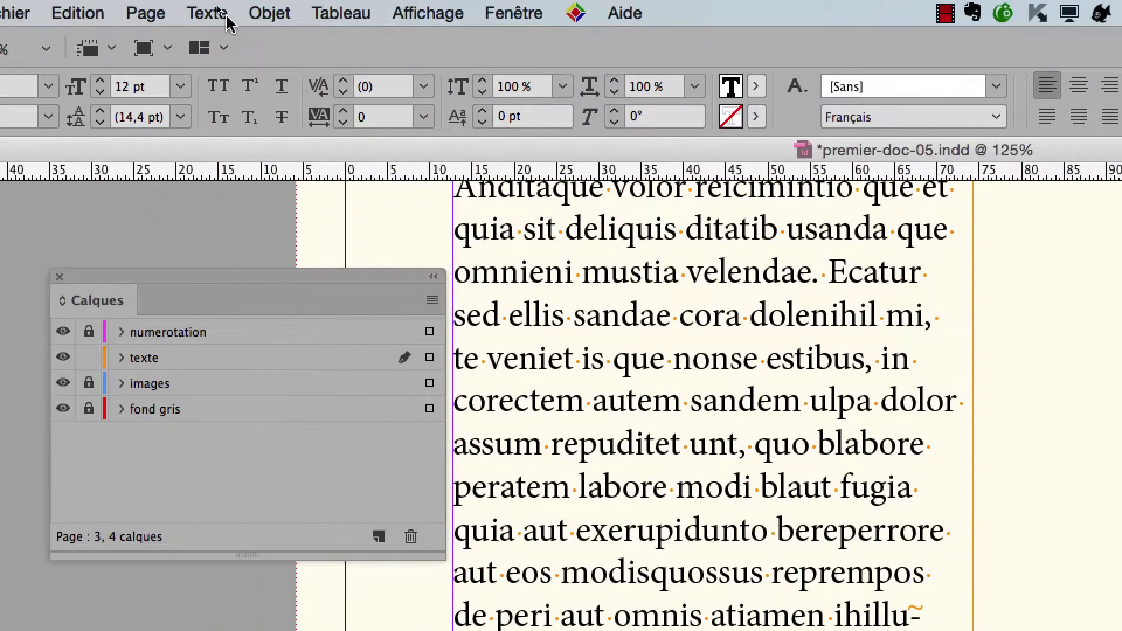
pyautogui.click(215, 12)
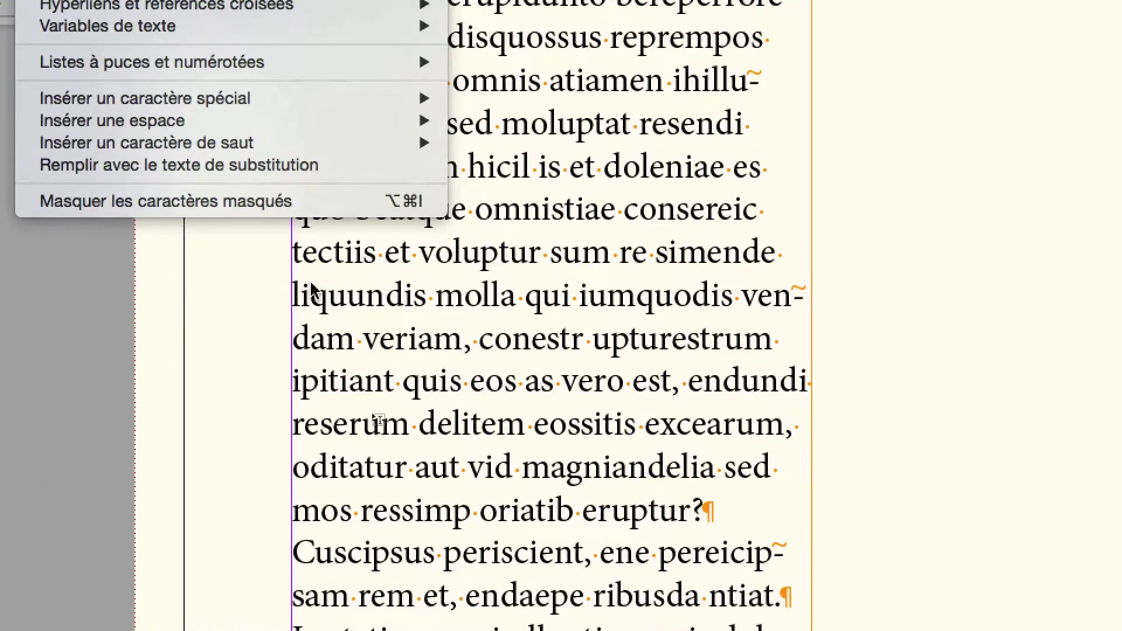
pyautogui.click(311, 289)
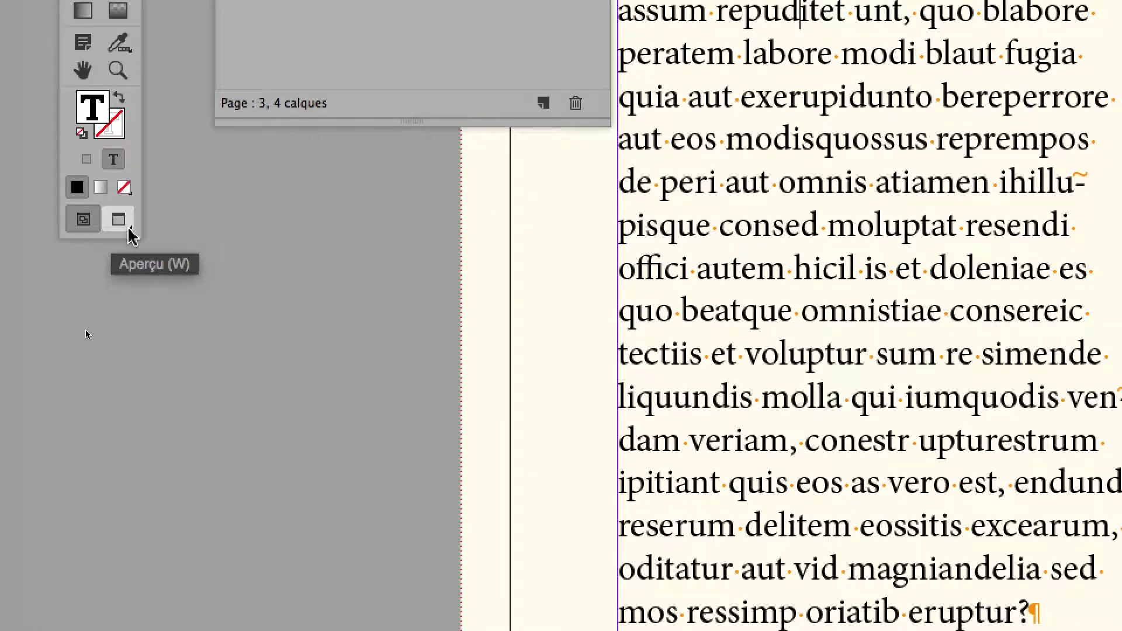
# Check the text page in Preview mode (Aperçu) and return to Normal view
pyautogui.click(128, 229)
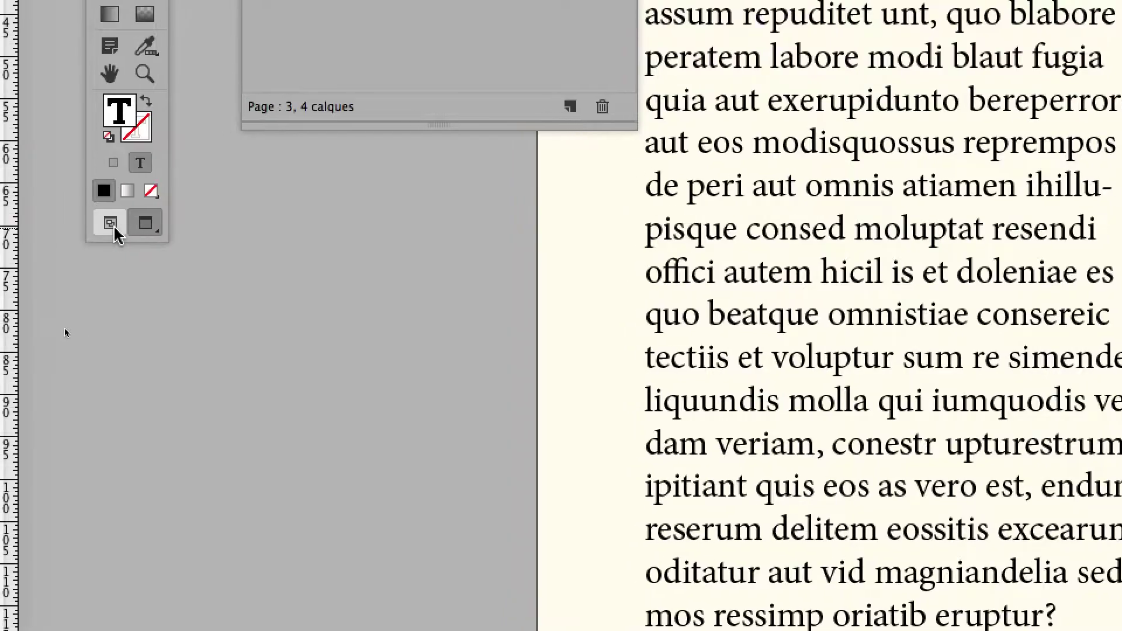
pyautogui.click(85, 223)
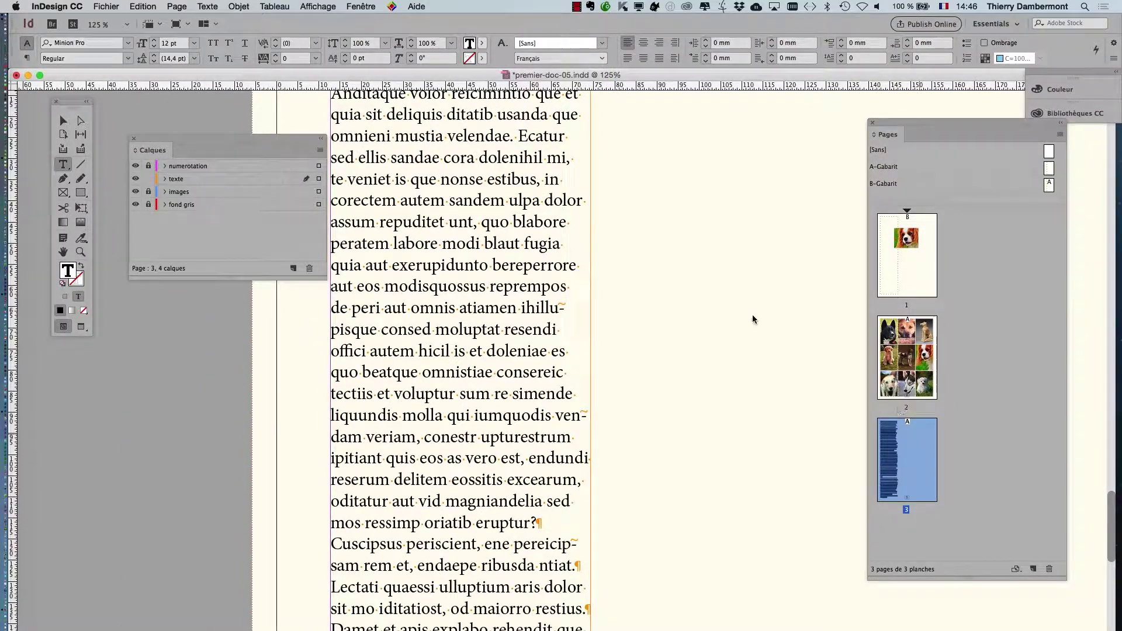
# Display the paragraph styles (Styles de paragraphe) beside the text column on page 3 and leave nothing selected in the document
pyautogui.press('super+minus')
pyautogui.press('super+minus')
pyautogui.press('super+minus')
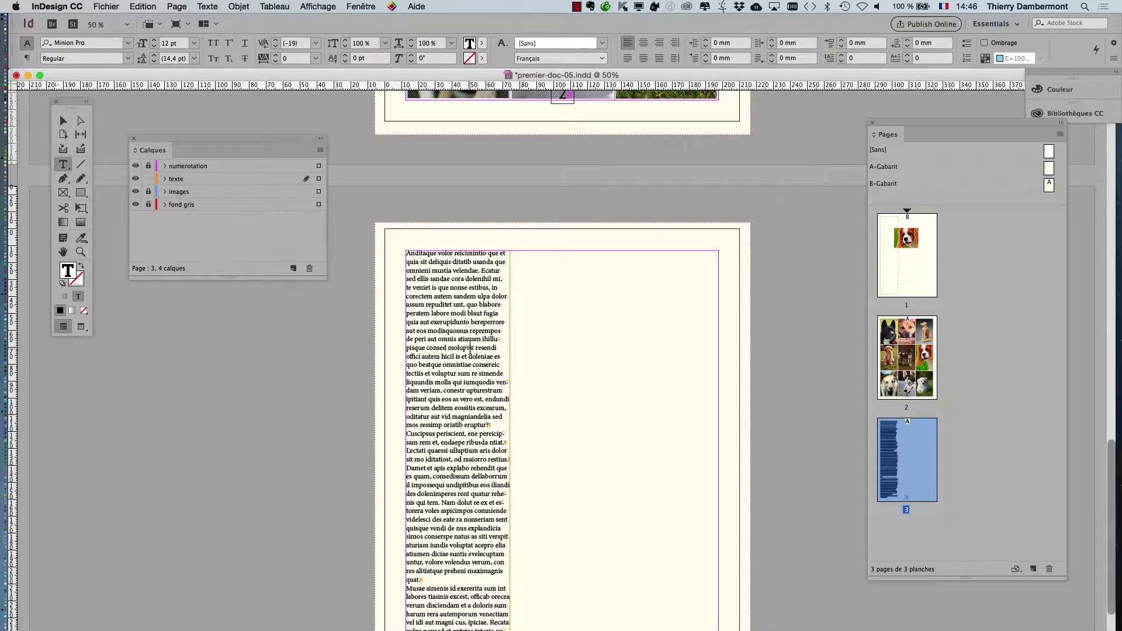
pyautogui.click(207, 7)
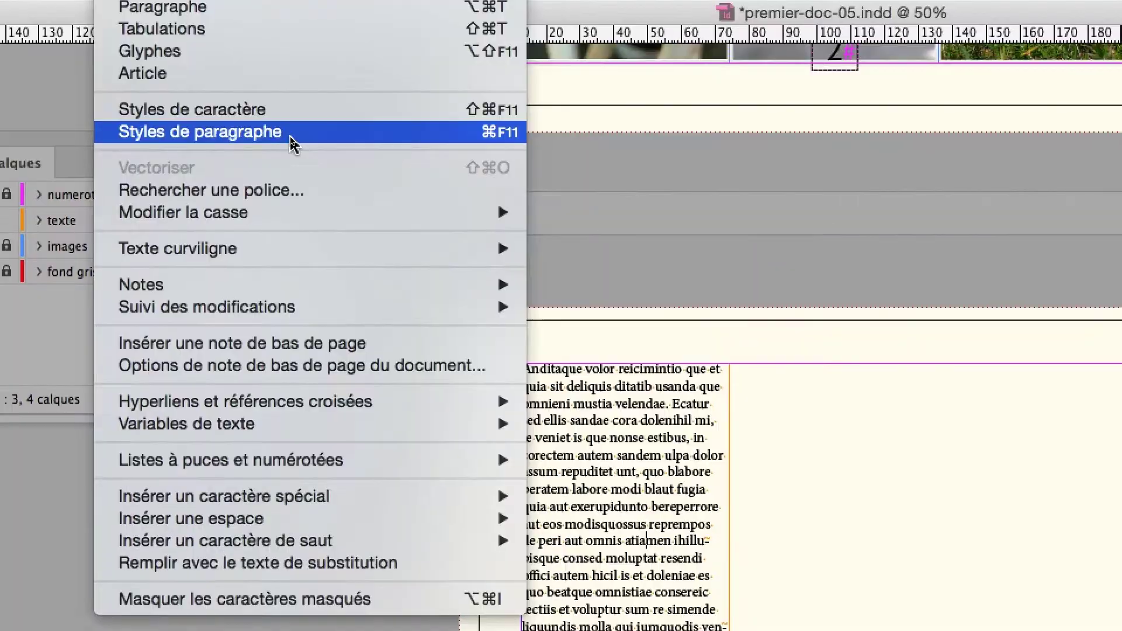
pyautogui.click(291, 133)
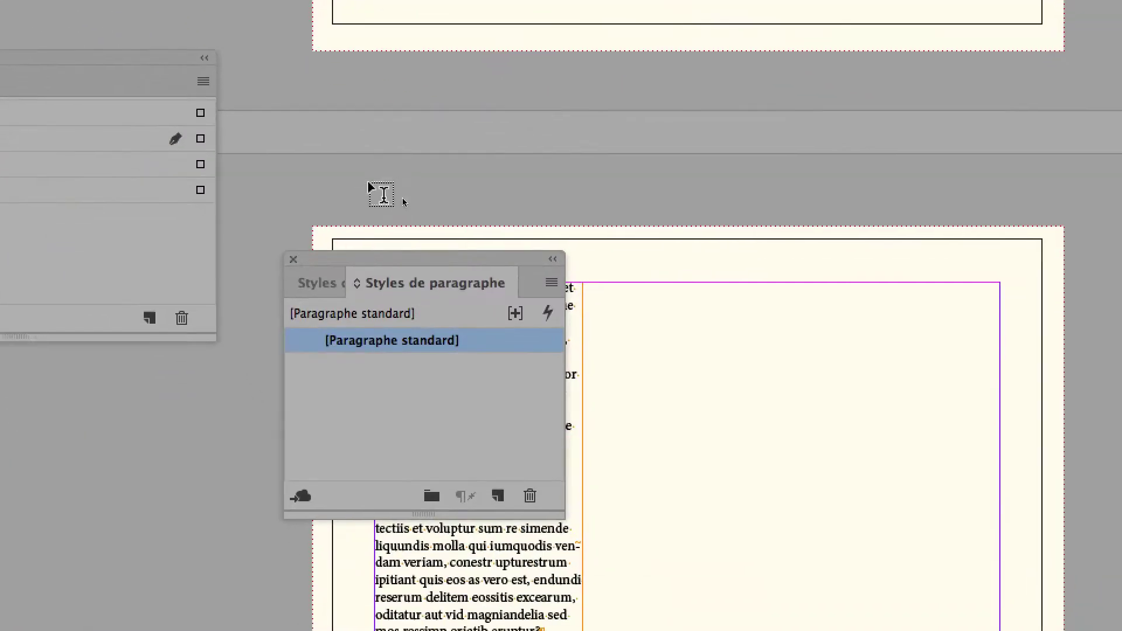
pyautogui.moveTo(377, 216); pyautogui.dragTo(888, 65)
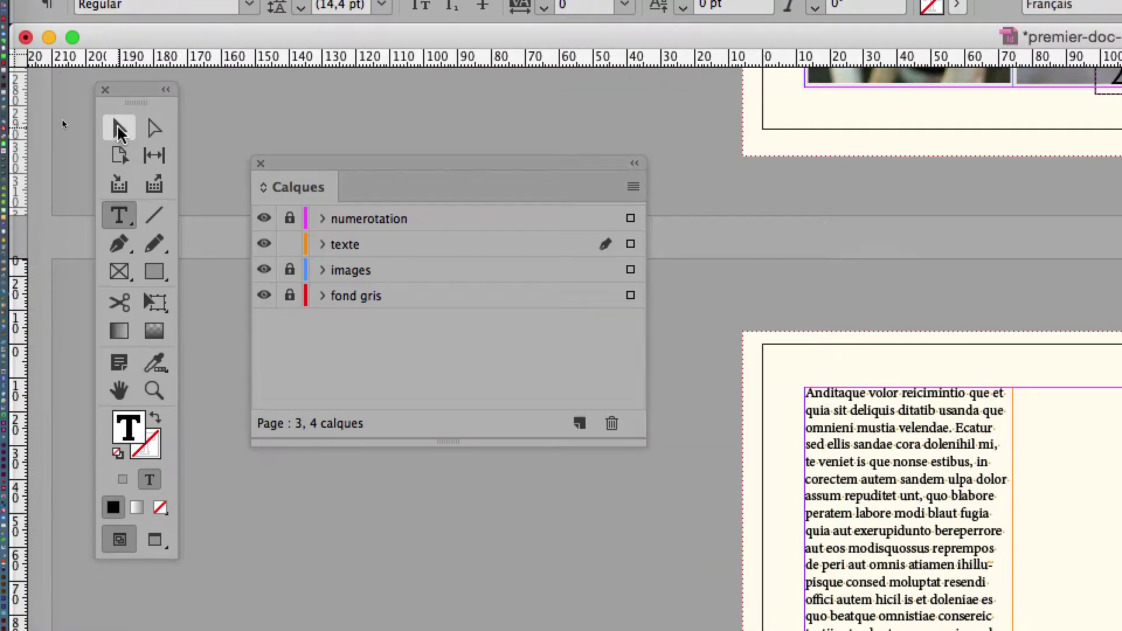
pyautogui.click(63, 101)
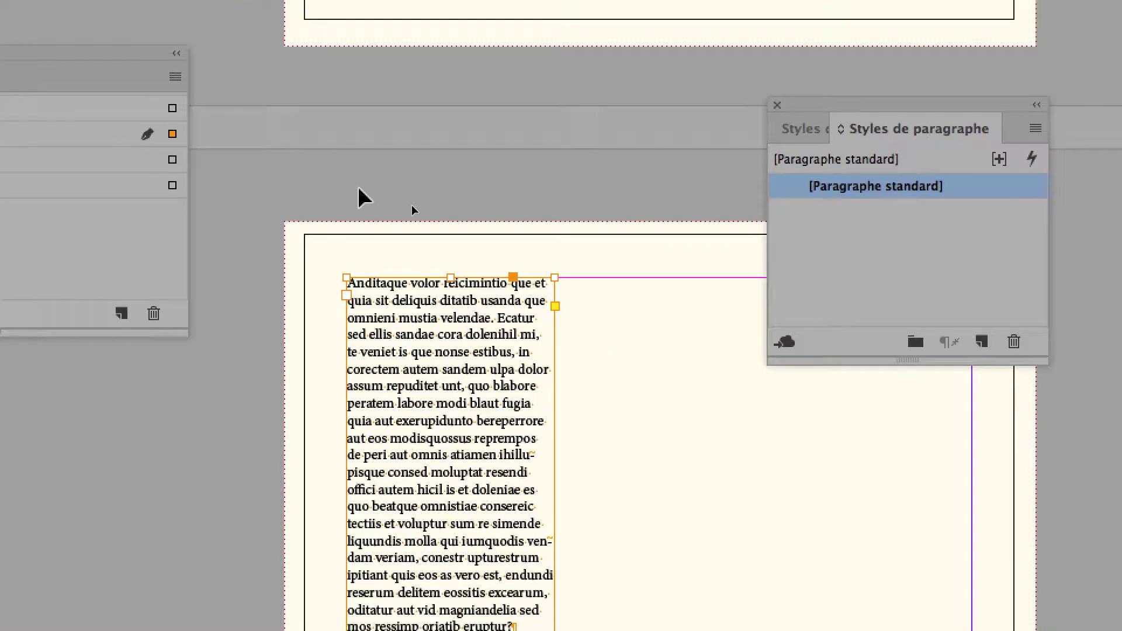
pyautogui.click(660, 260)
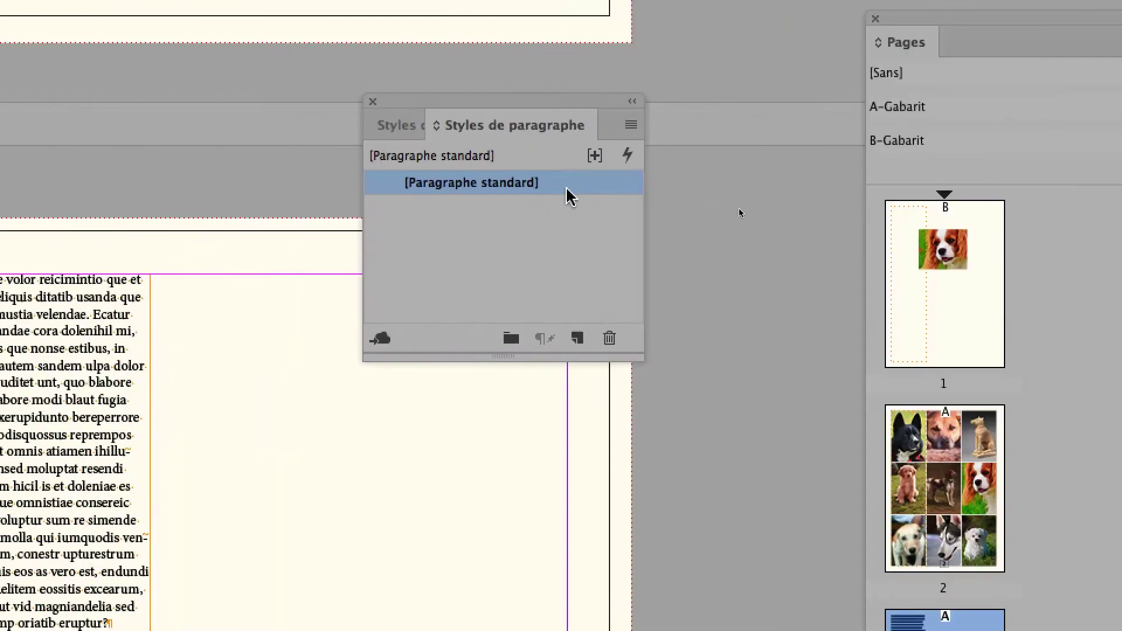
pyautogui.doubleClick(579, 187)
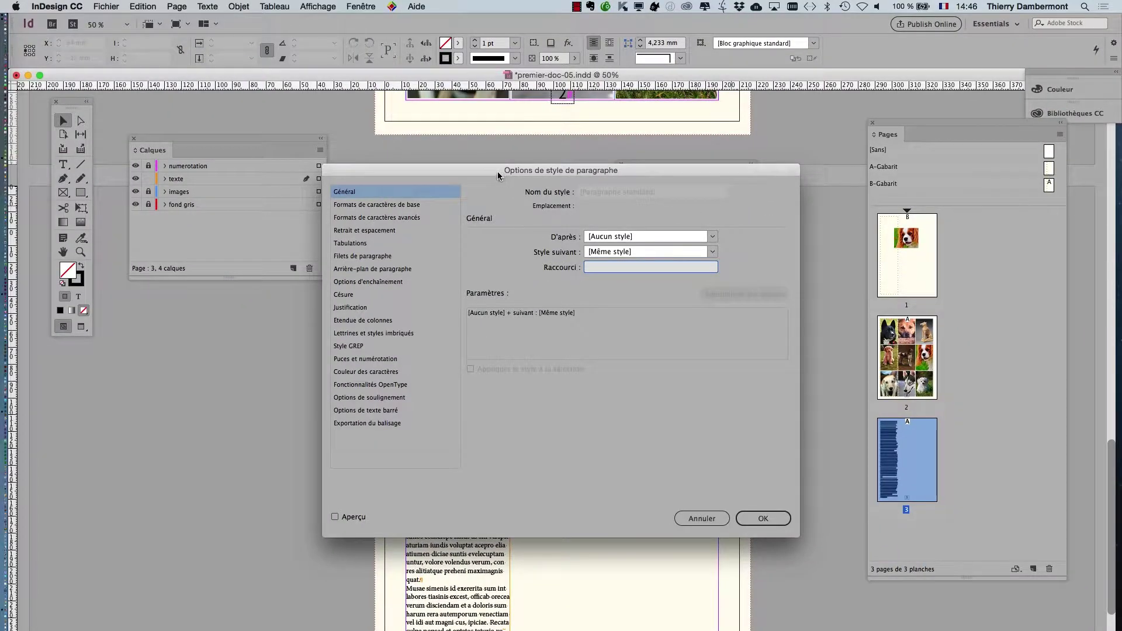
pyautogui.moveTo(127, 125); pyautogui.dragTo(764, 2)
pyautogui.moveTo(820, 114); pyautogui.dragTo(717, 250)
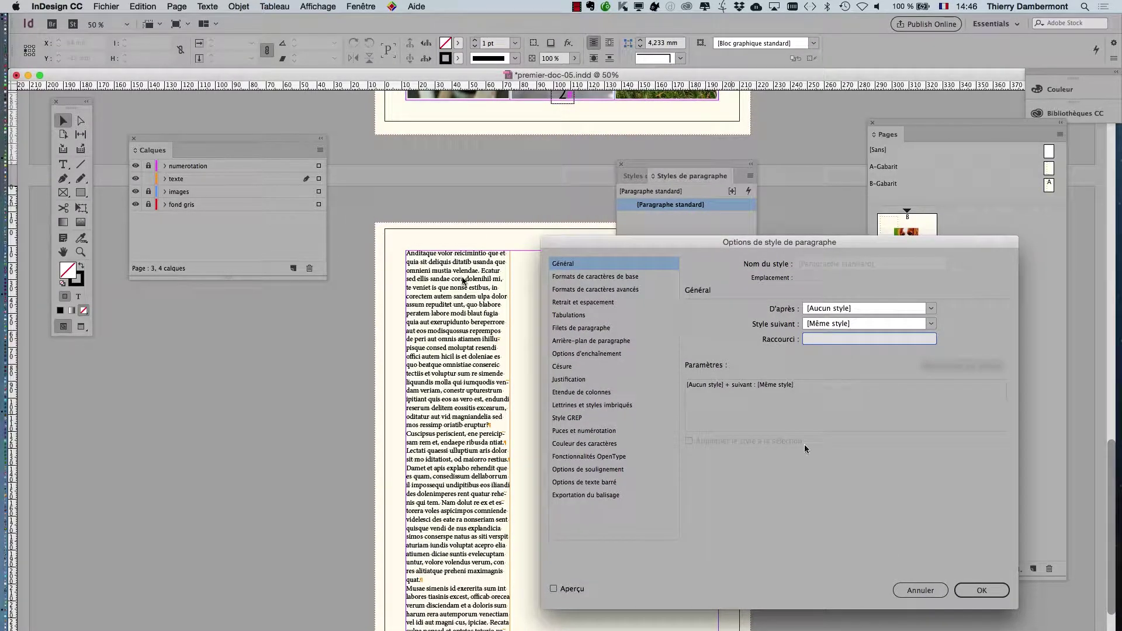
pyautogui.click(918, 586)
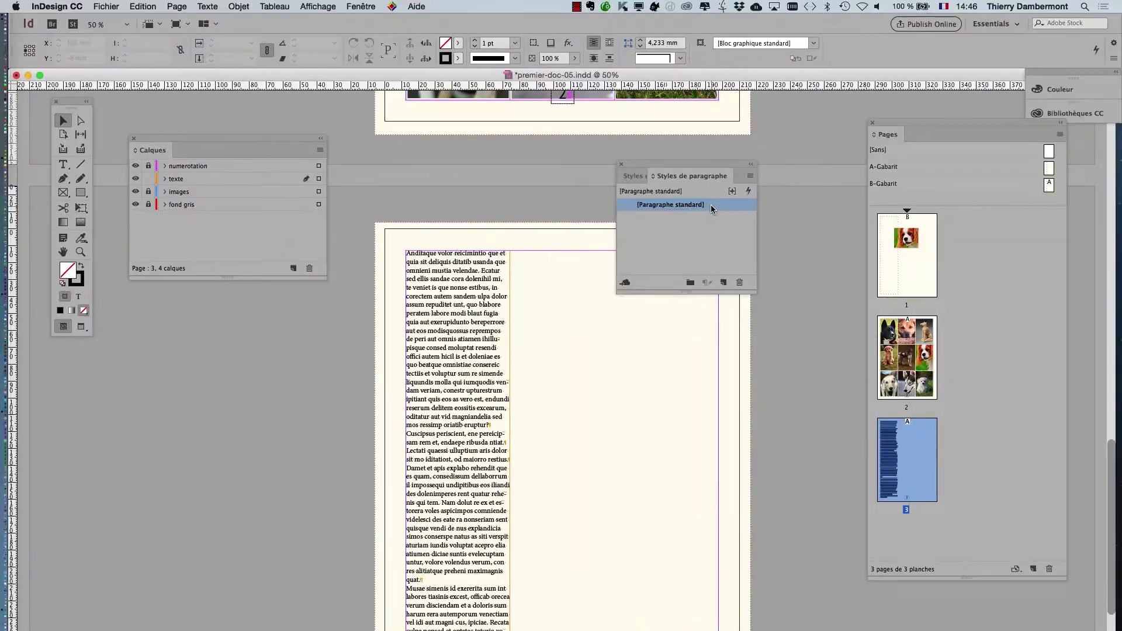
# Open the options of the [Paragraphe standard] style clear of the text column and enable live preview (Aperçu)
pyautogui.doubleClick(711, 205)
pyautogui.moveTo(626, 246); pyautogui.dragTo(626, 121)
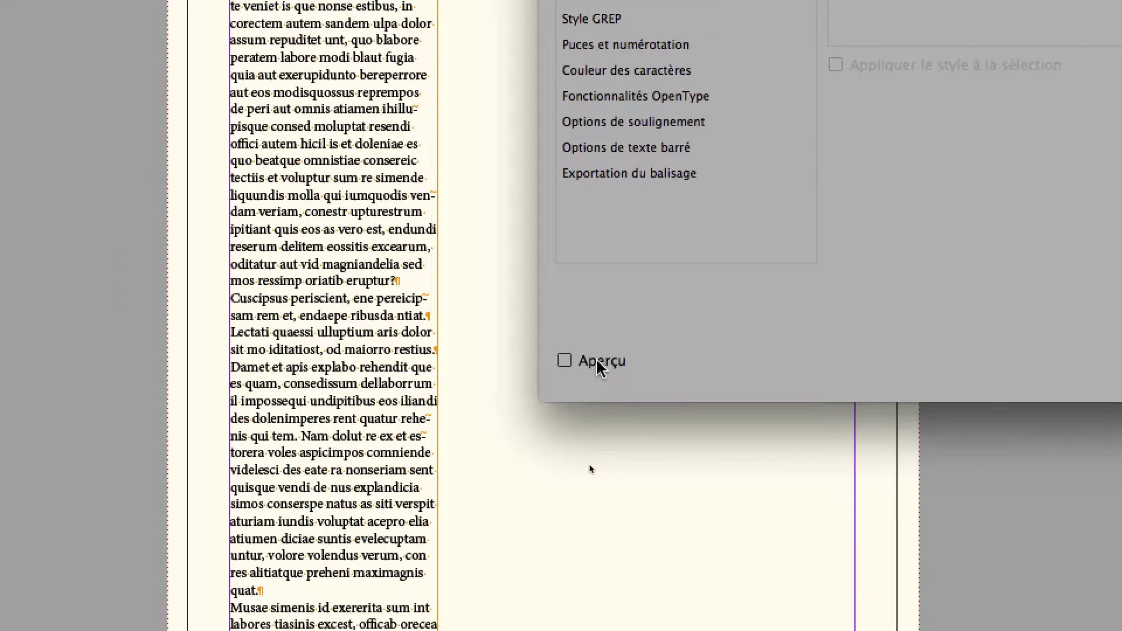
pyautogui.click(600, 365)
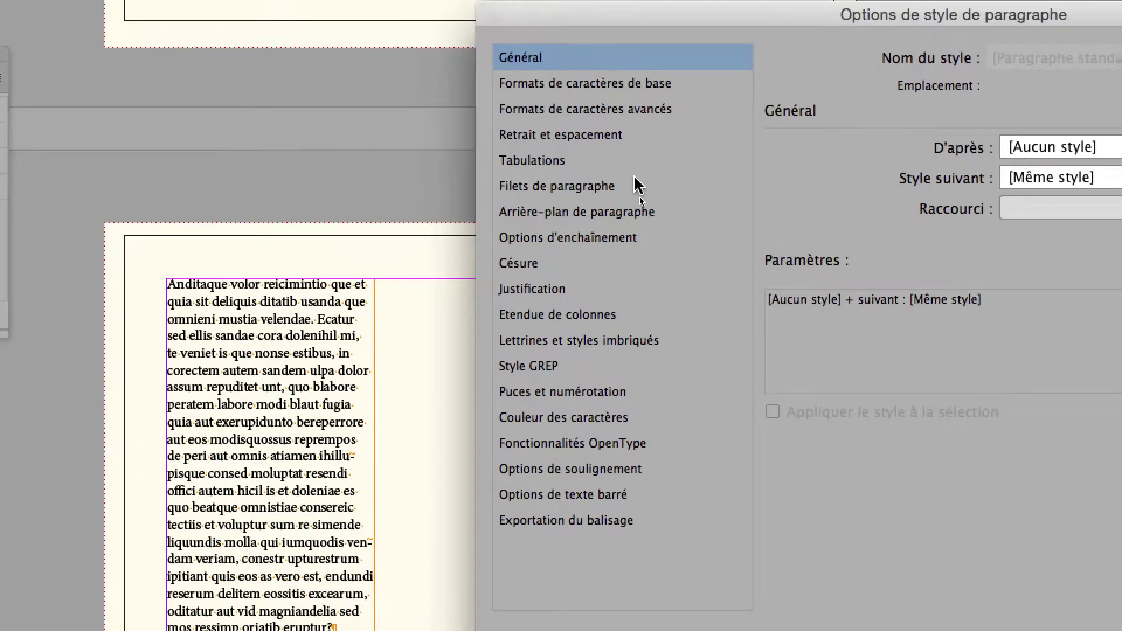
# Set the space after paragraphs (Espace après) of the [Paragraphe standard] style to 3 mm
pyautogui.click(649, 139)
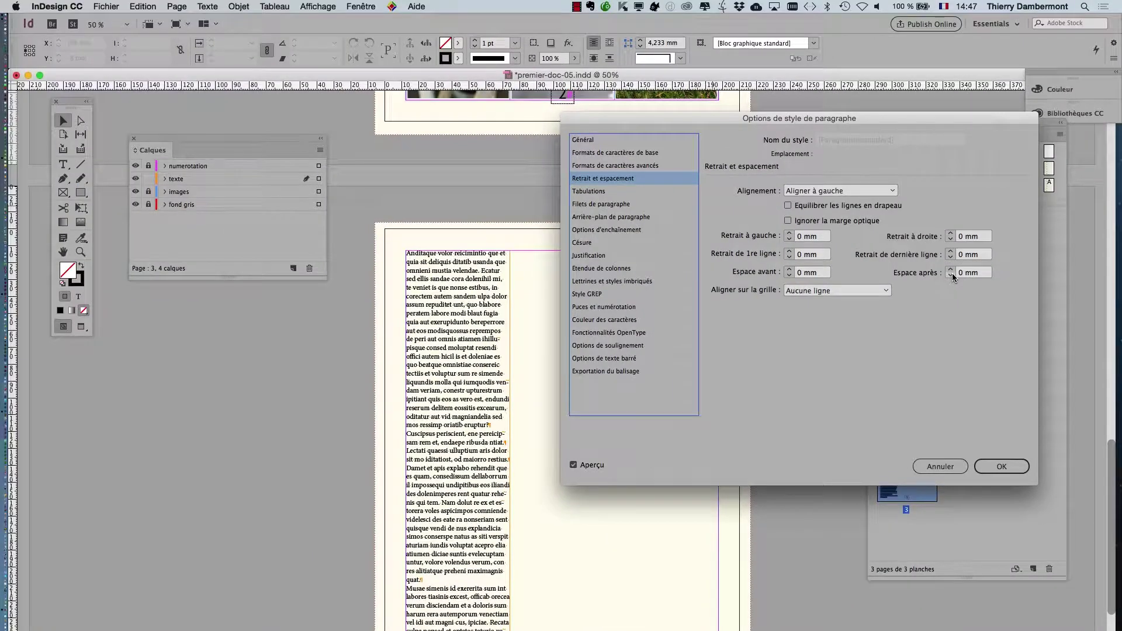
pyautogui.click(951, 270)
pyautogui.click(951, 270)
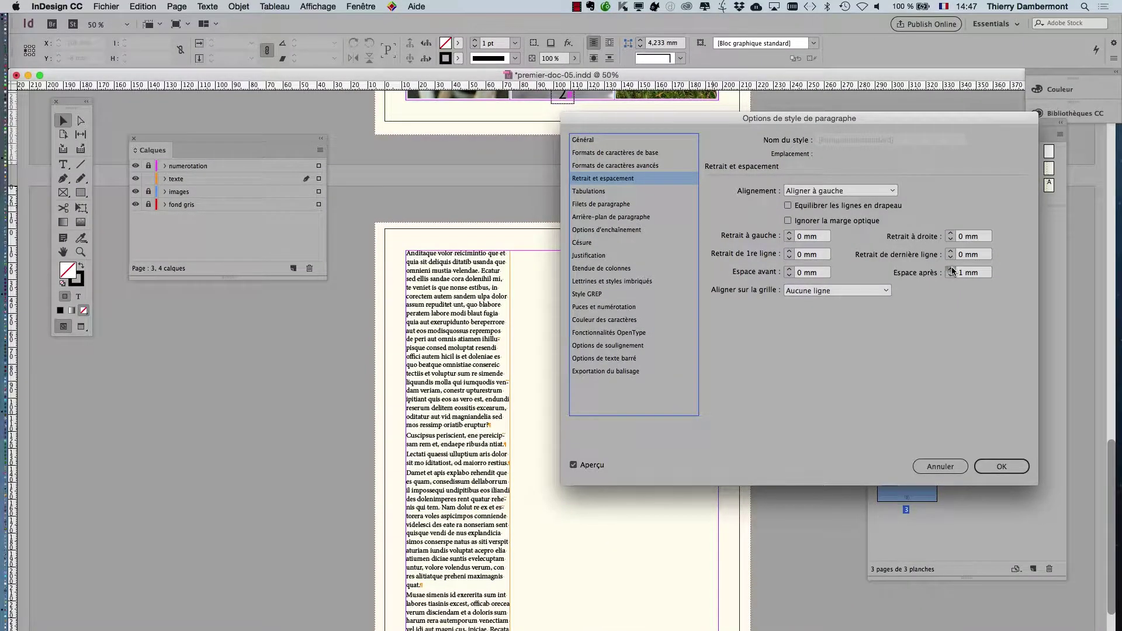
pyautogui.click(951, 270)
pyautogui.click(951, 269)
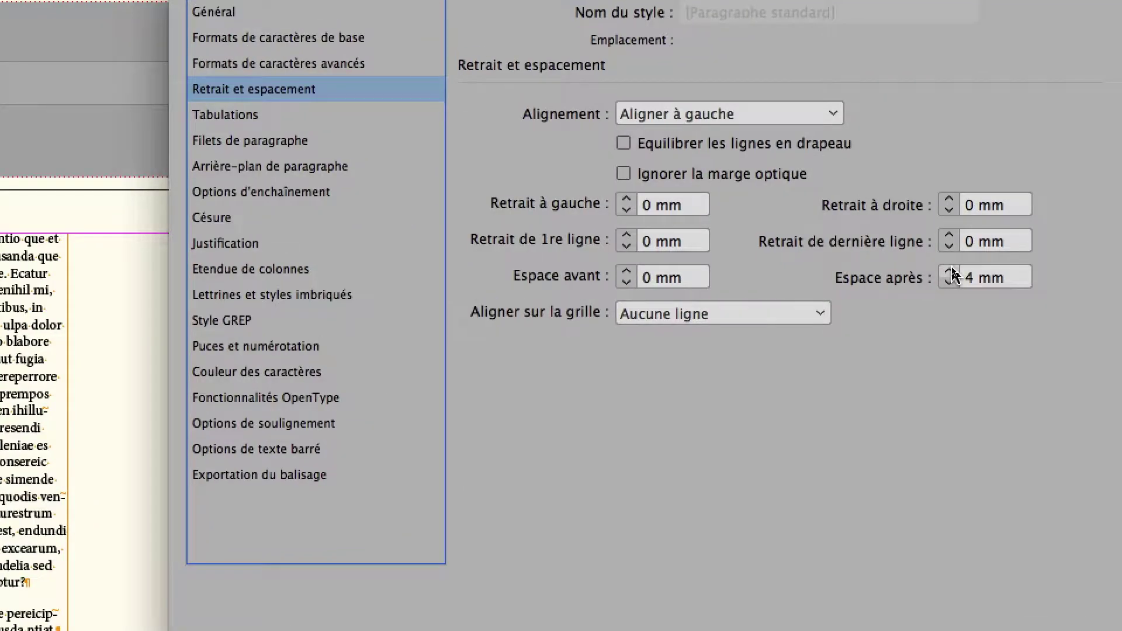
pyautogui.click(951, 270)
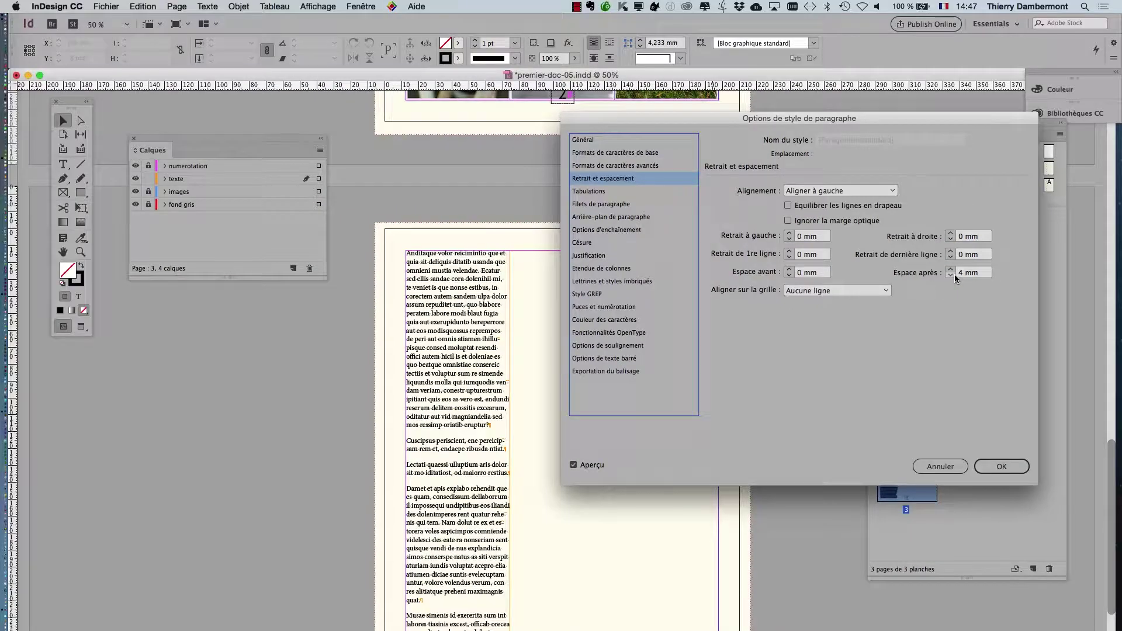
pyautogui.click(951, 276)
pyautogui.click(951, 269)
pyautogui.click(951, 276)
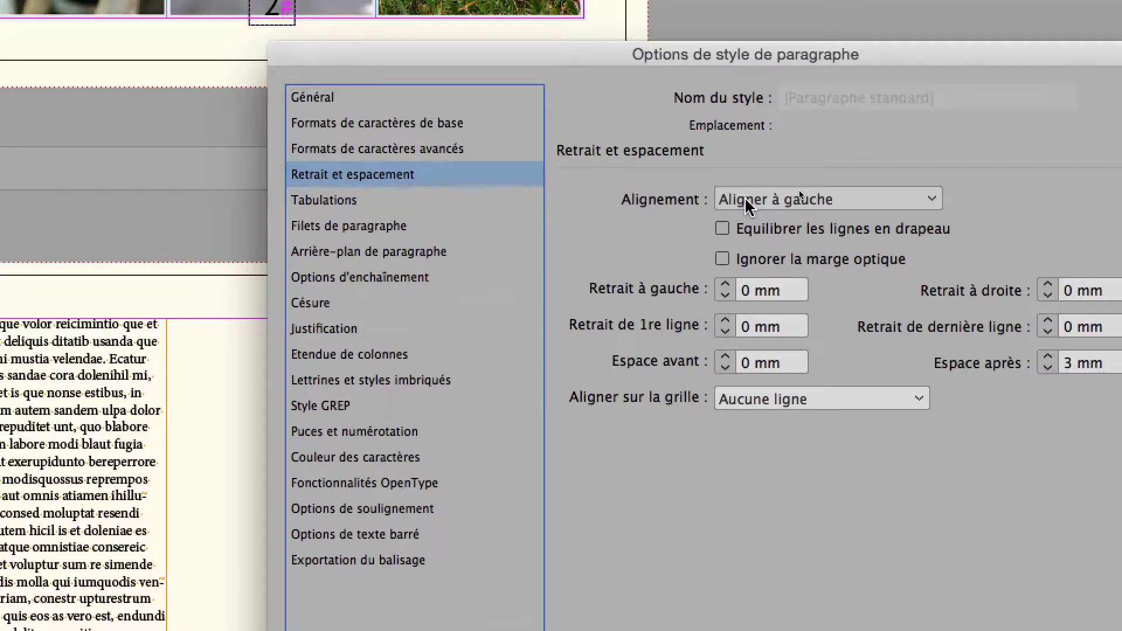
# Set the style's paragraph alignment to Justifier à gauche
pyautogui.click(747, 201)
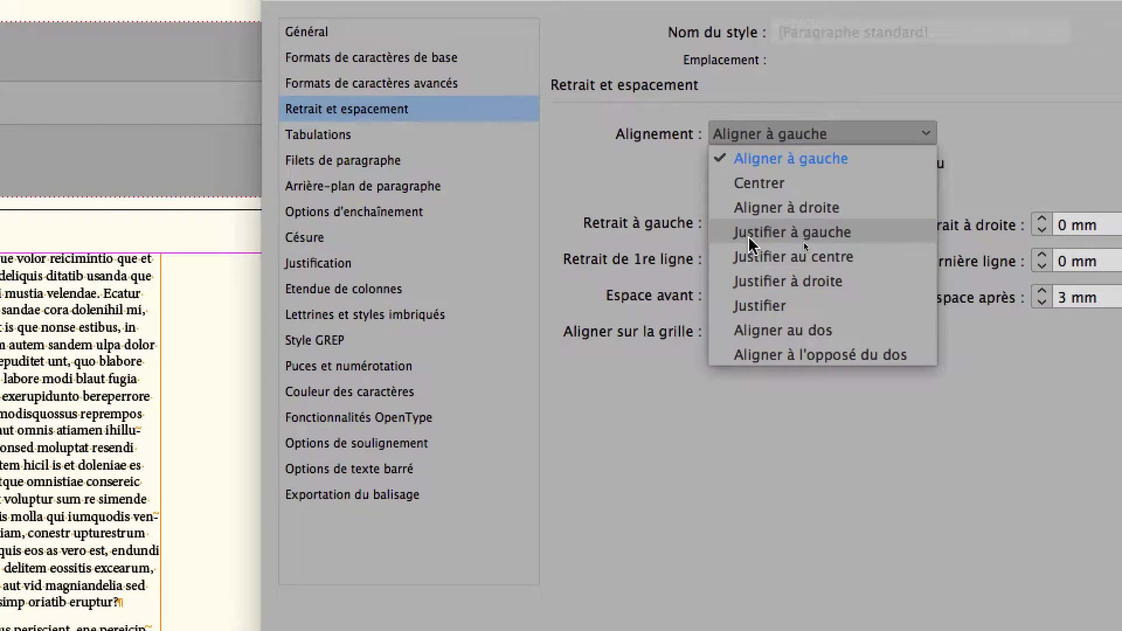
pyautogui.click(749, 243)
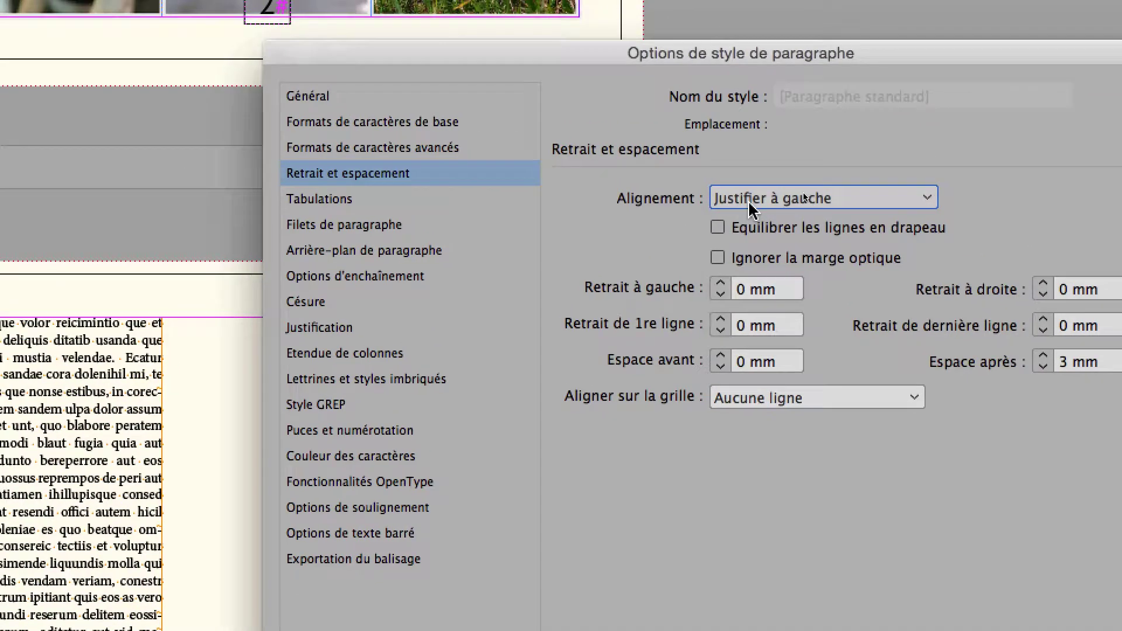
pyautogui.click(749, 200)
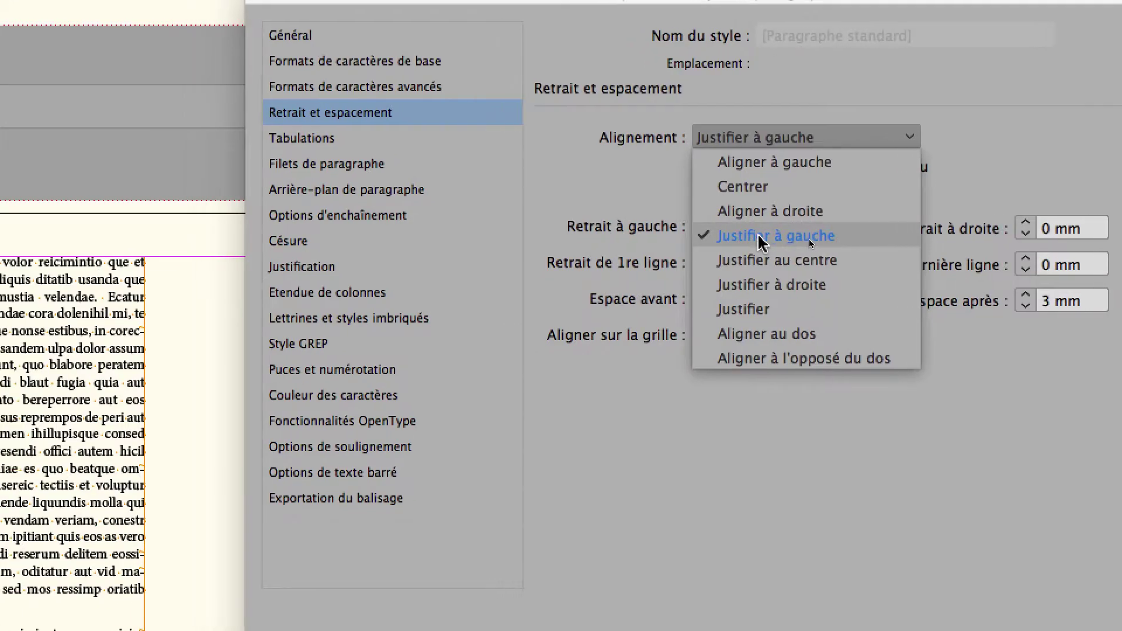
pyautogui.click(760, 240)
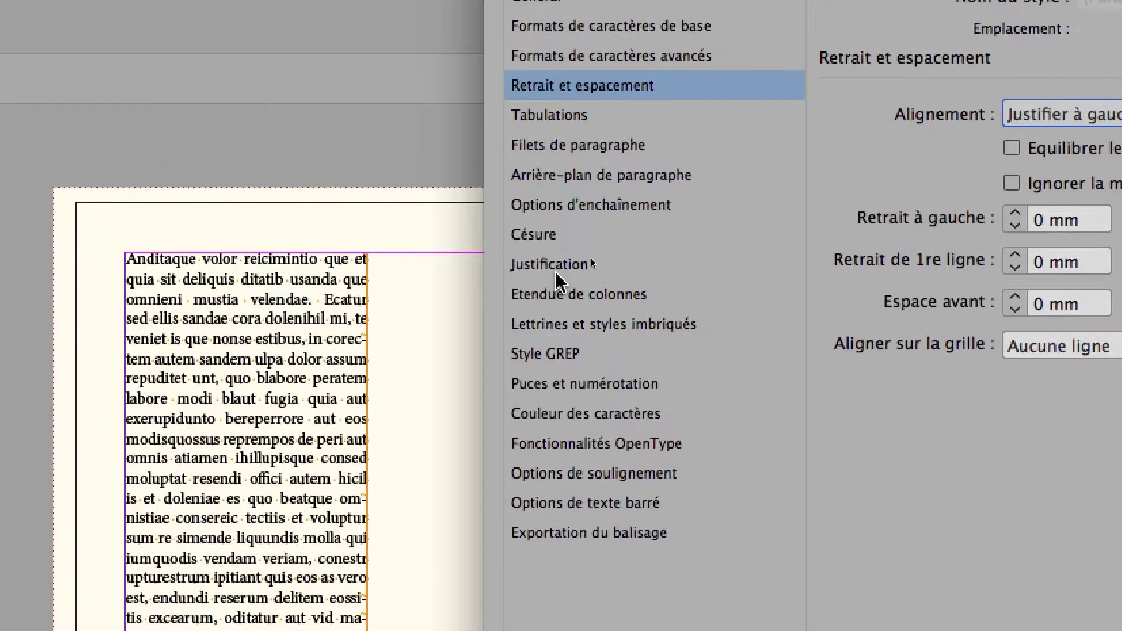
# Set the style's justification letter spacing (Interlettrage) to a minimum of -10 % and a maximum of 10 %
pyautogui.click(725, 174)
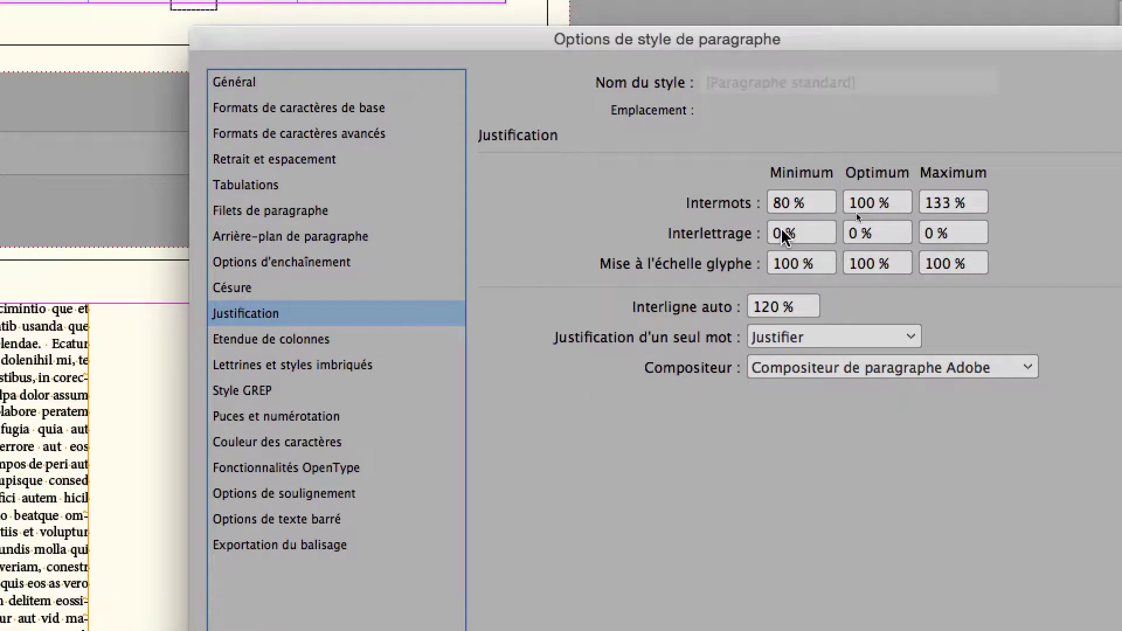
pyautogui.doubleClick(777, 233)
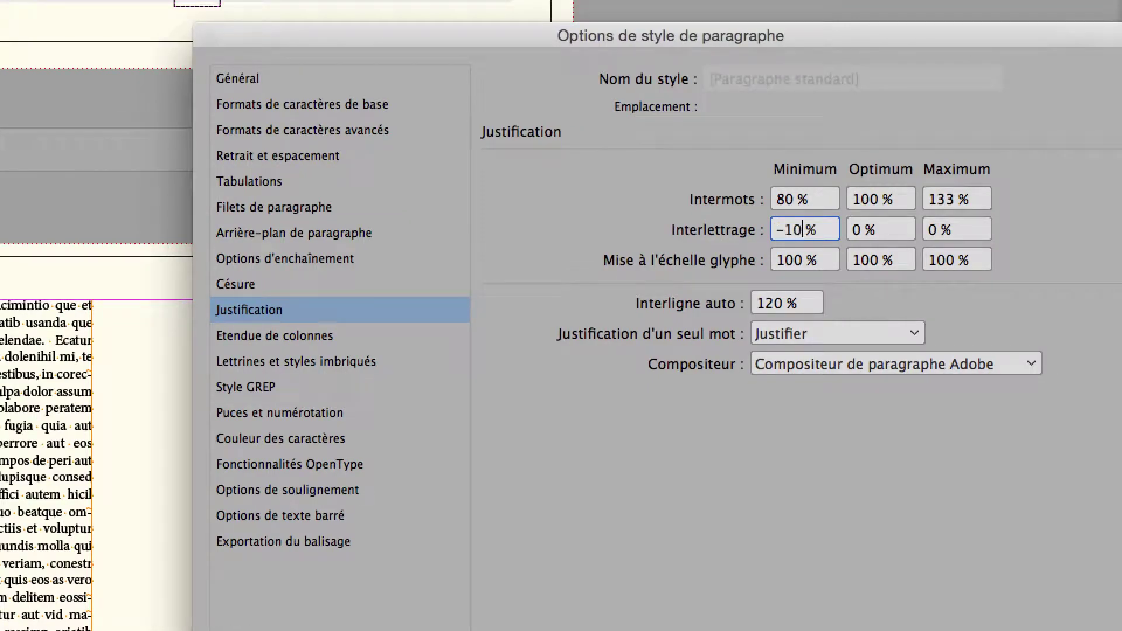
pyautogui.press('Tab')
pyautogui.write('10')
pyautogui.press('Tab')
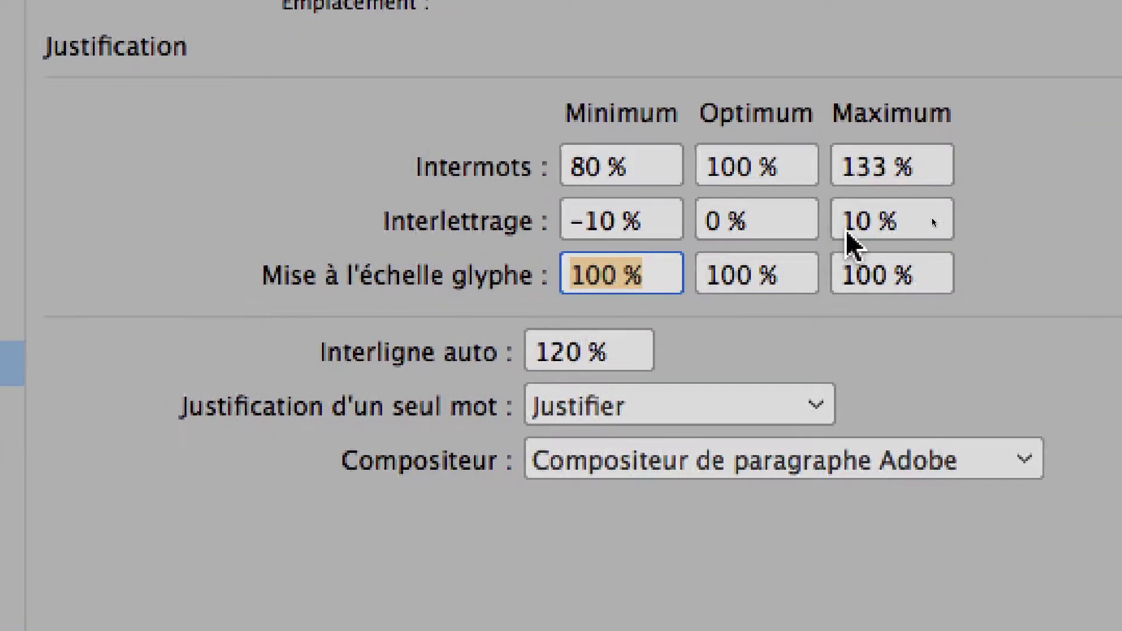
# Examine the minimum and maximum letter-spacing (Interlettrage) limits in the style's justification settings
pyautogui.moveTo(900, 221); pyautogui.dragTo(830, 231)
pyautogui.moveTo(672, 231); pyautogui.dragTo(552, 232)
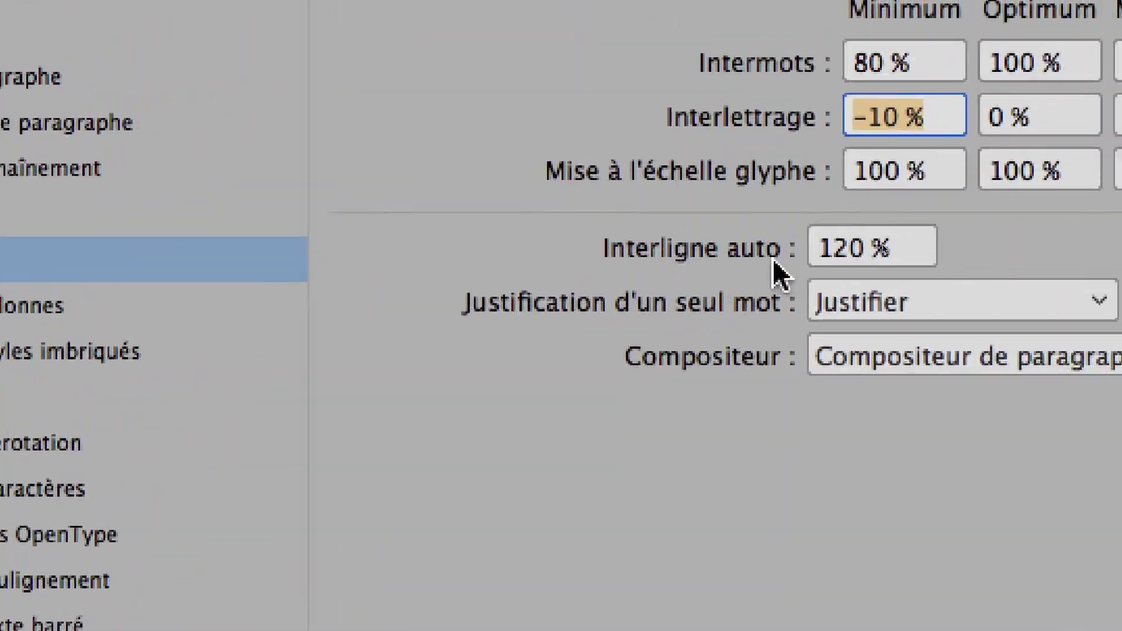
pyautogui.doubleClick(859, 228)
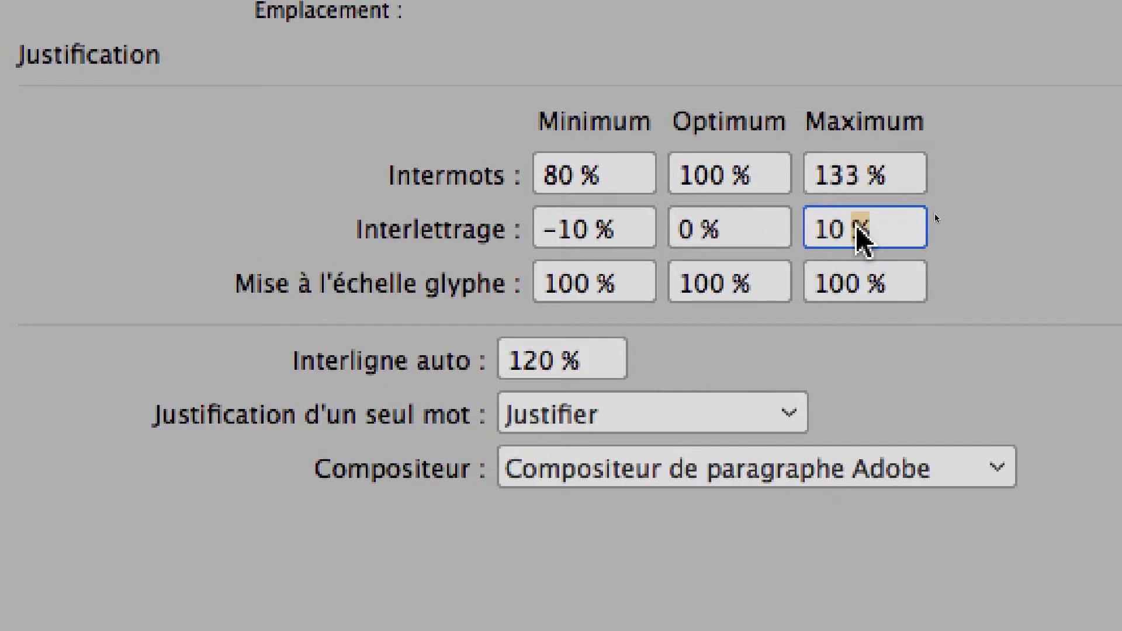
pyautogui.moveTo(858, 228); pyautogui.dragTo(787, 222)
pyautogui.moveTo(620, 227); pyautogui.dragTo(538, 239)
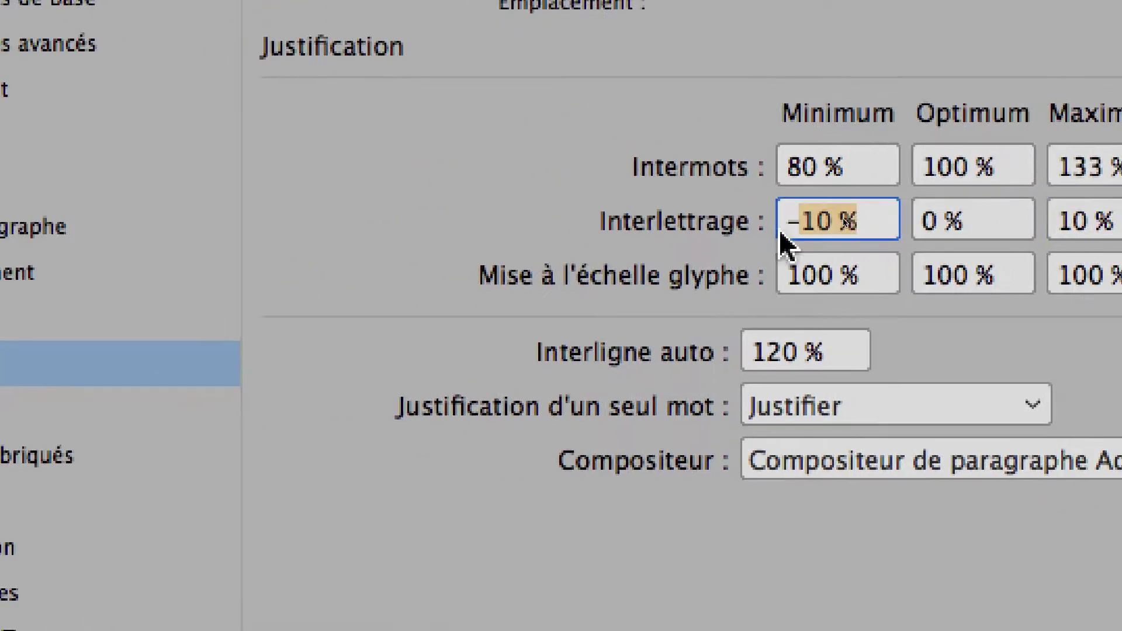
pyautogui.moveTo(782, 231); pyautogui.dragTo(735, 243)
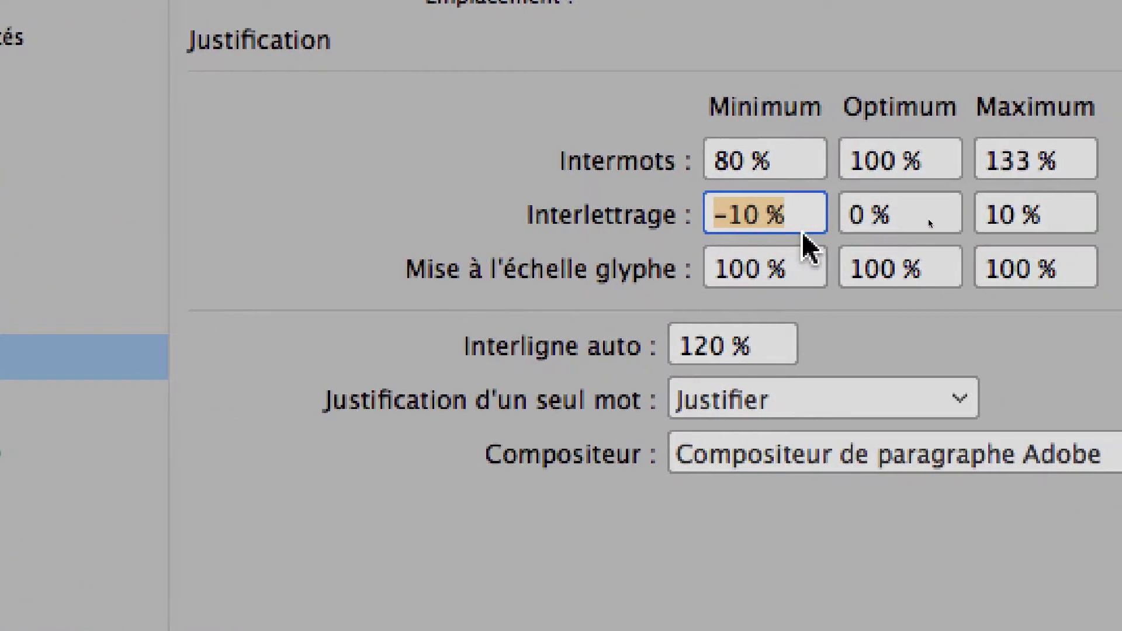
pyautogui.moveTo(1063, 219); pyautogui.dragTo(988, 223)
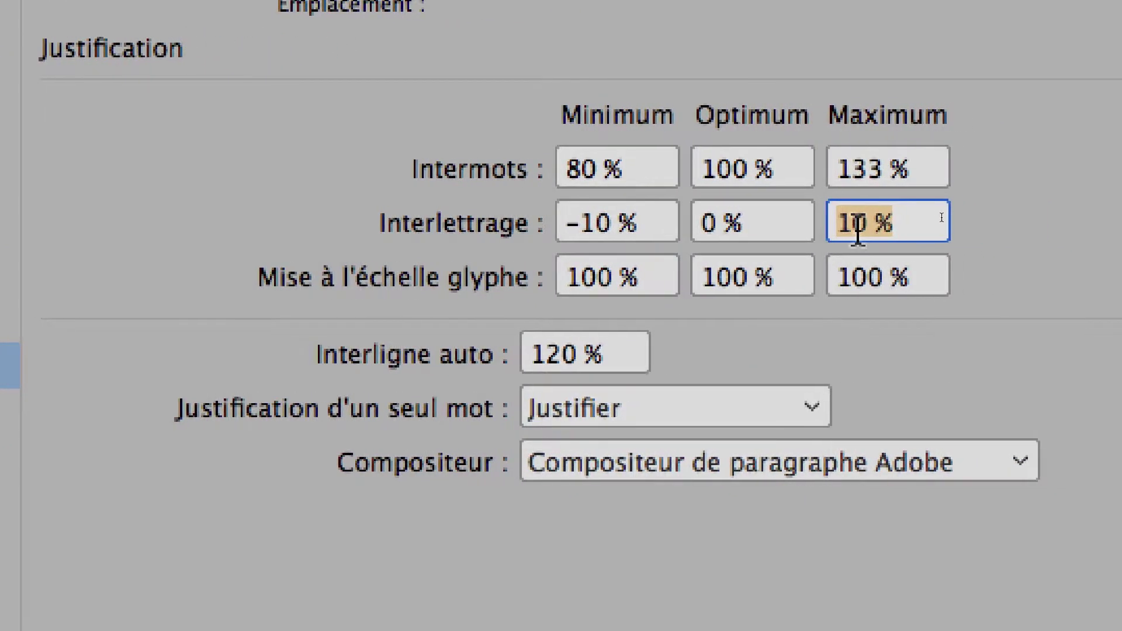
pyautogui.moveTo(867, 228); pyautogui.dragTo(800, 230)
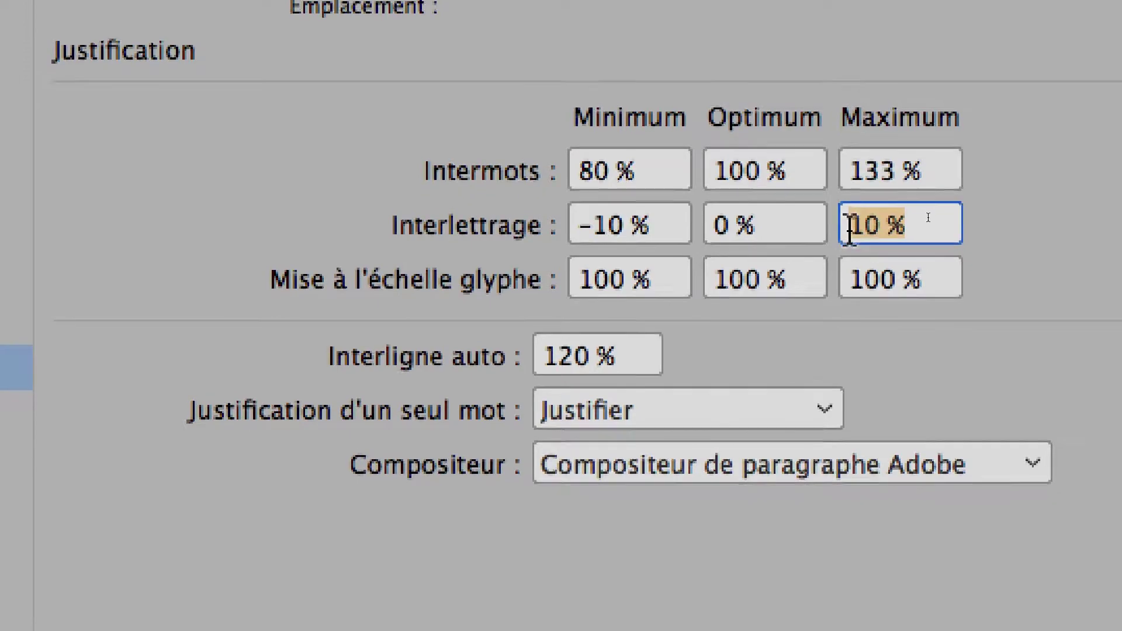
pyautogui.moveTo(666, 228); pyautogui.dragTo(603, 230)
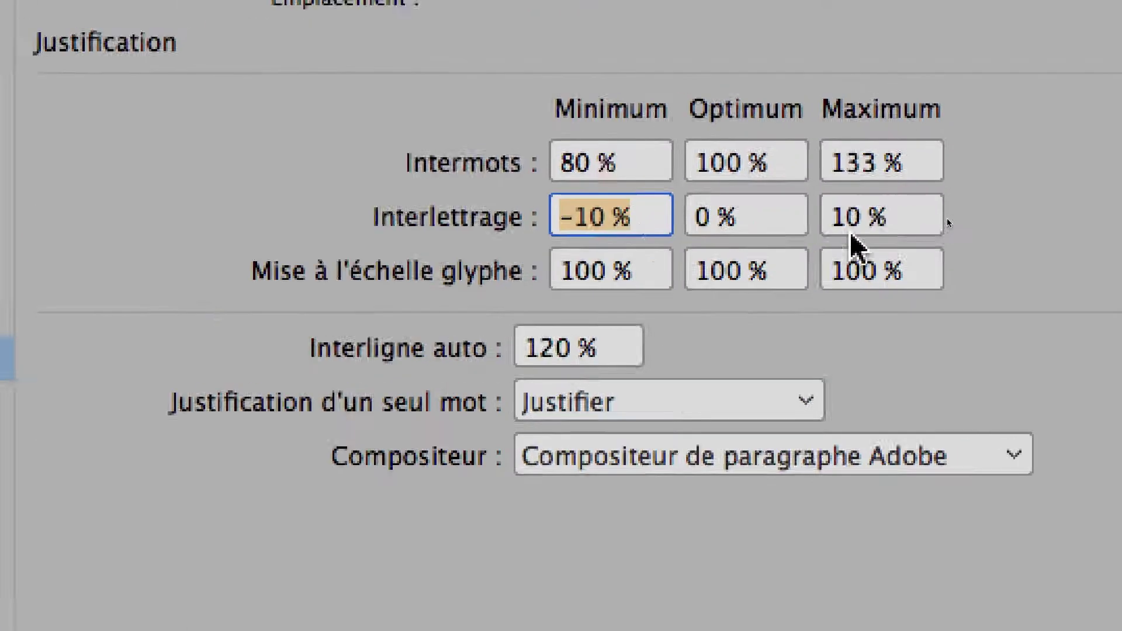
# Check the maximum letter-spacing and minimum glyph-scaling values, and confirm the [Paragraphe standard] style options
pyautogui.click(1056, 217)
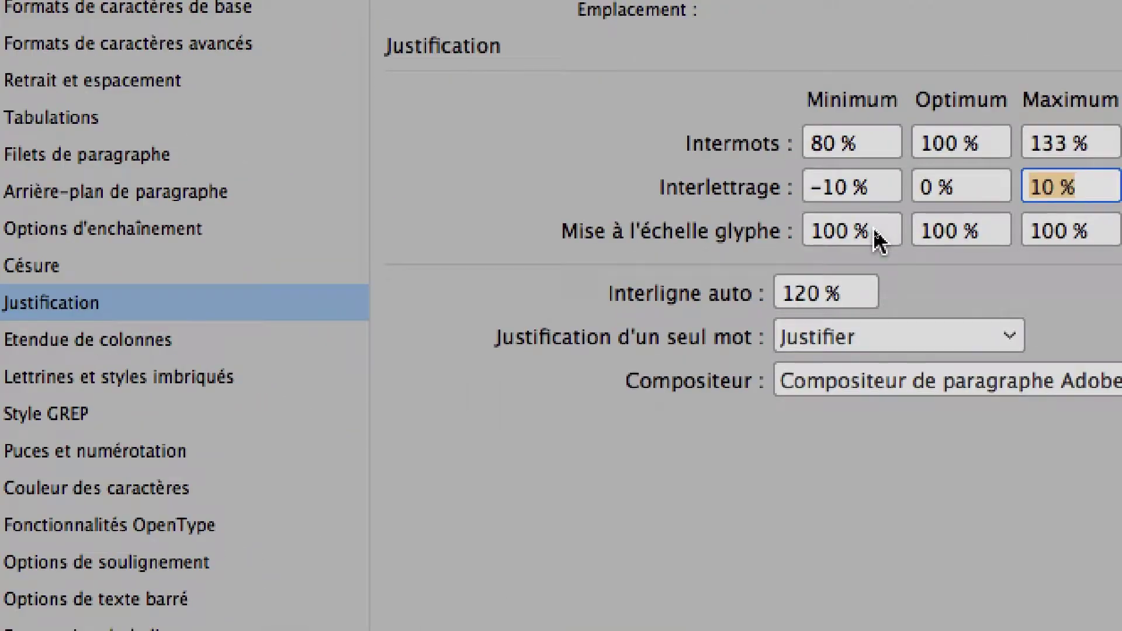
pyautogui.click(875, 233)
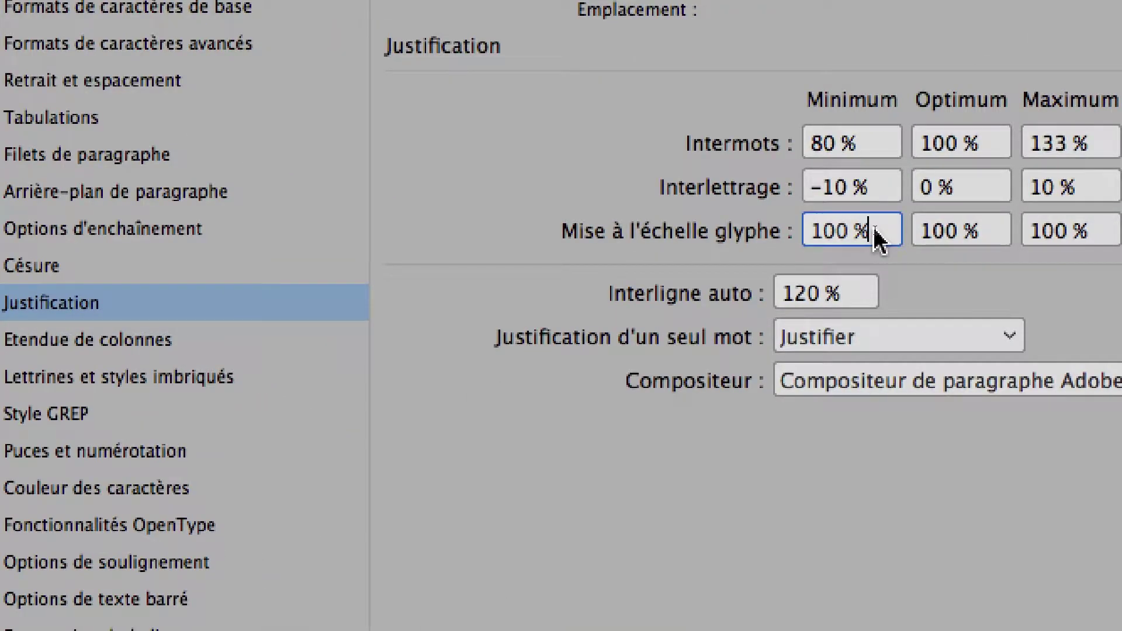
pyautogui.click(969, 421)
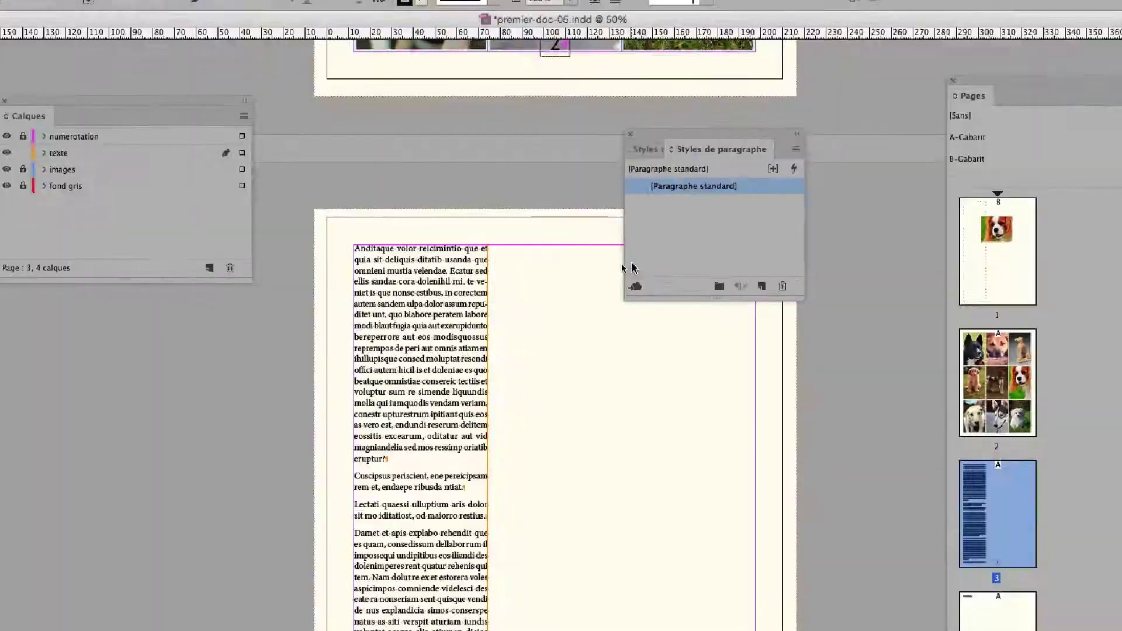
# Move the Calques and Styles de paragraphe panels clear of the text column on page 3
pyautogui.scroll(4, 439, 329)
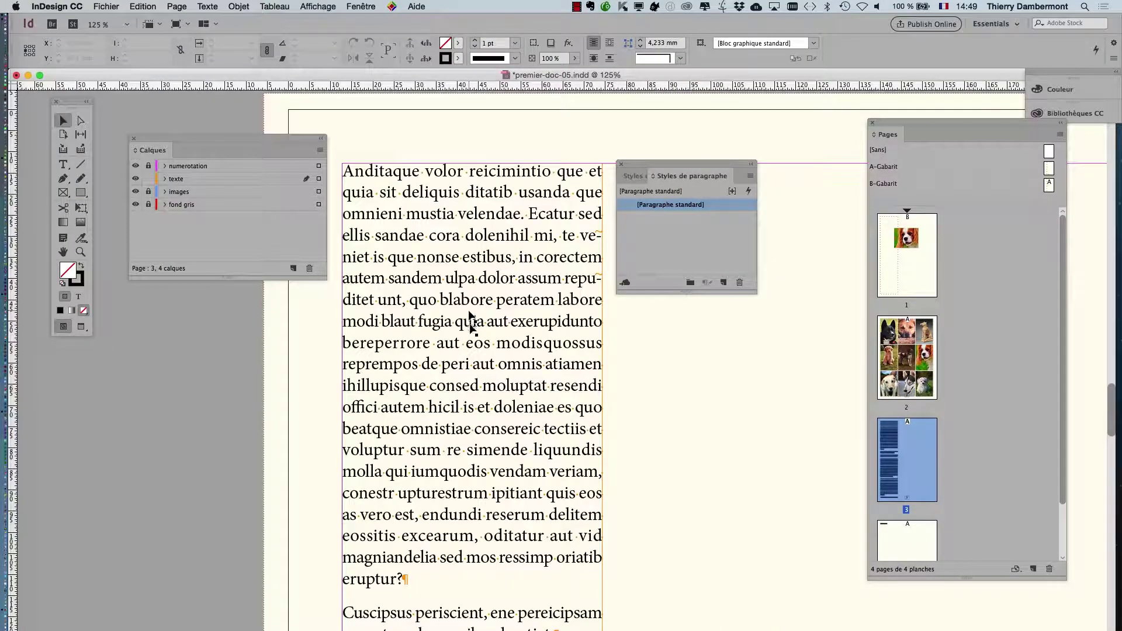
pyautogui.scroll(1, 471, 329)
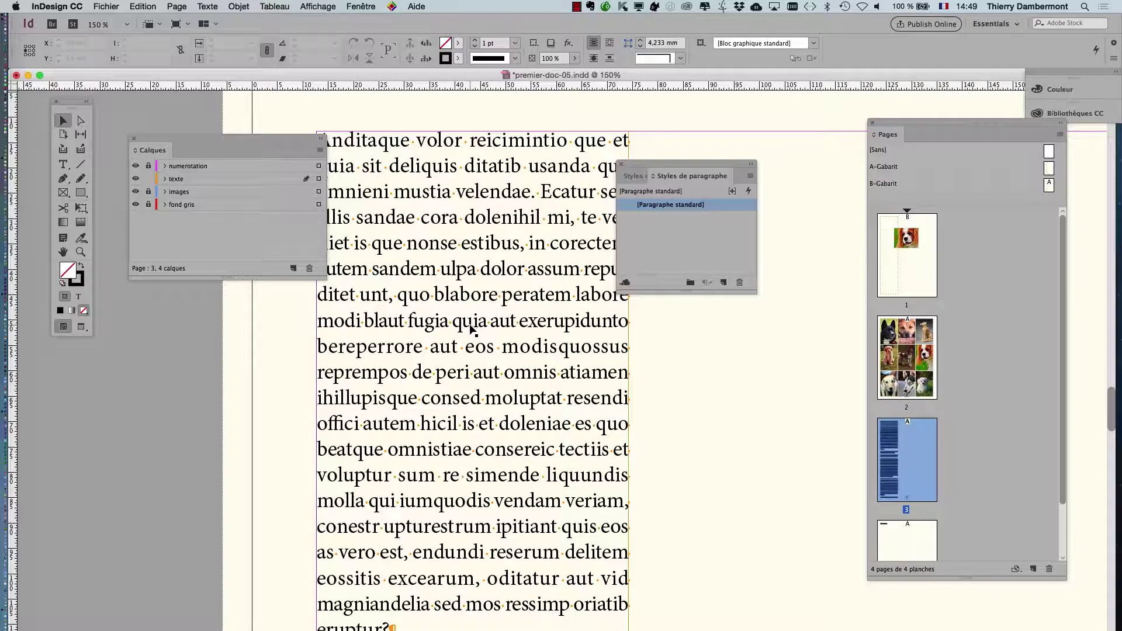
pyautogui.moveTo(289, 141); pyautogui.dragTo(209, 403)
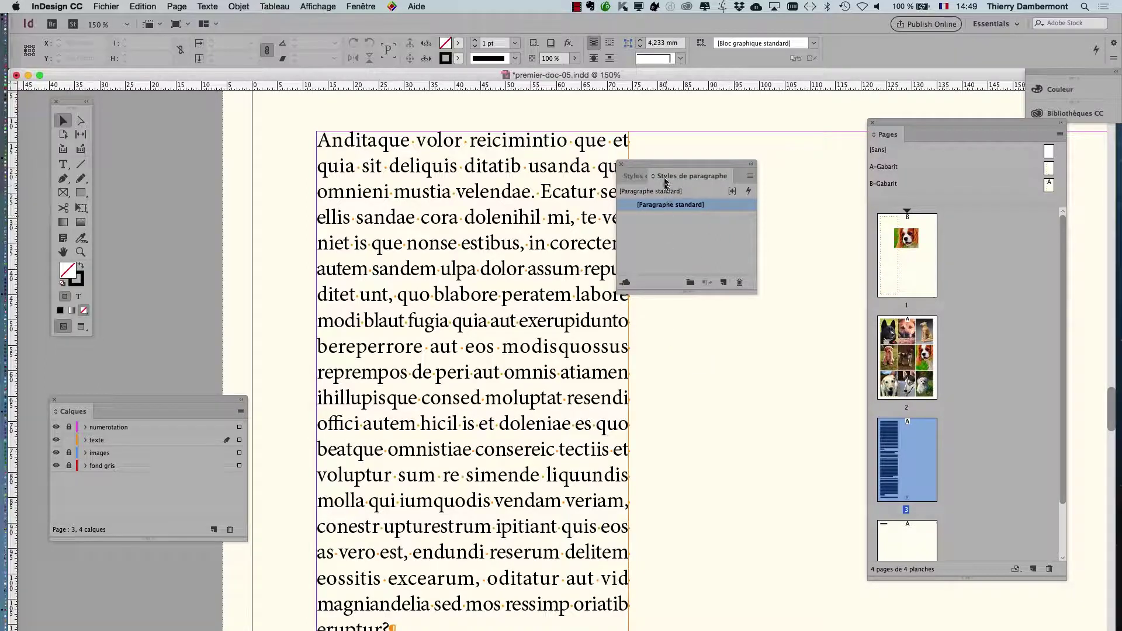
pyautogui.moveTo(656, 166); pyautogui.dragTo(742, 109)
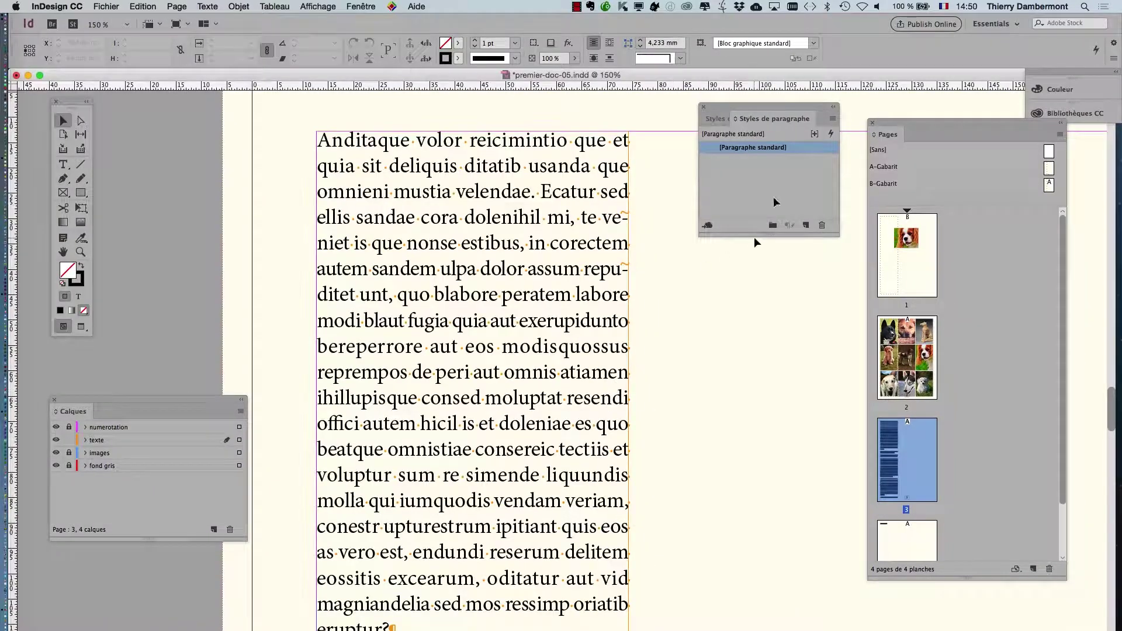
# Switch the document to preview display and deselect the text frame on page 3
pyautogui.click(420, 318)
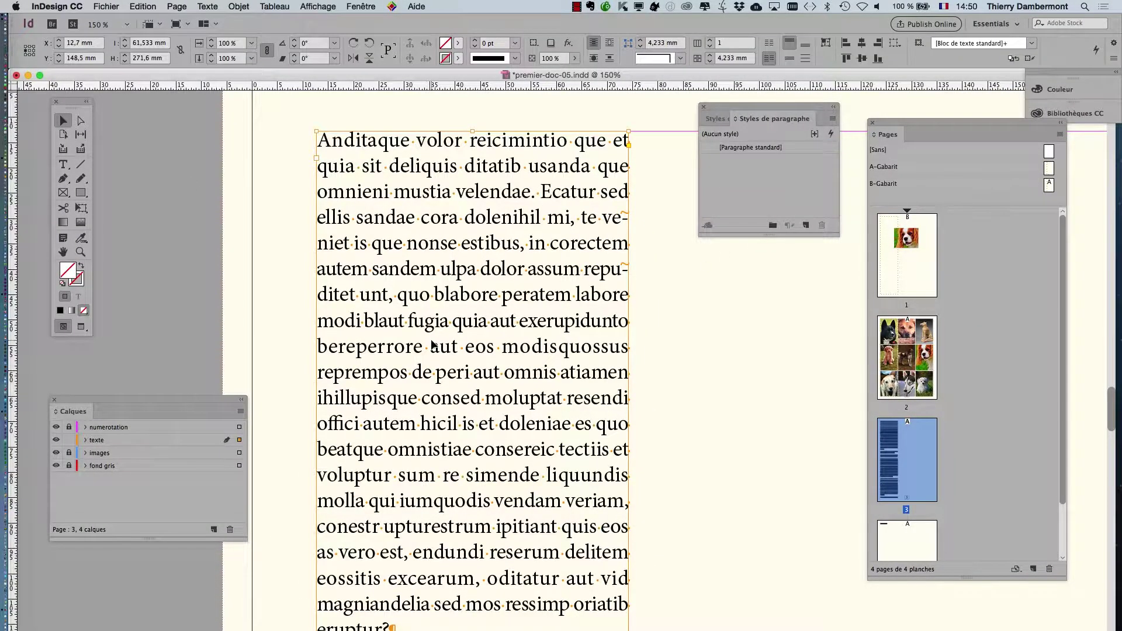
pyautogui.click(81, 326)
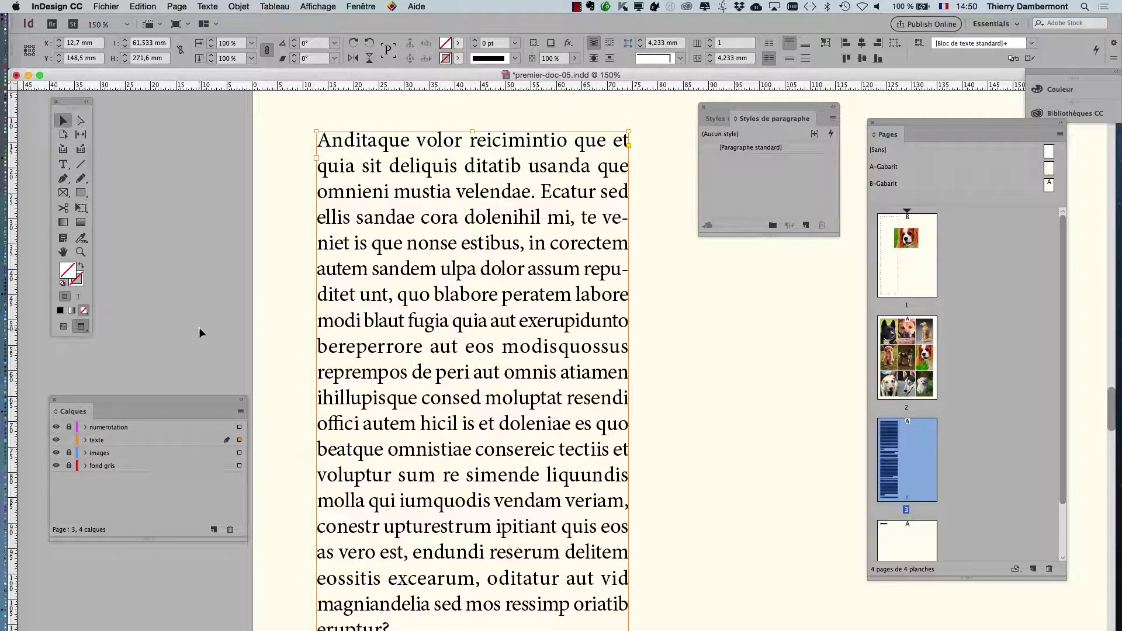
pyautogui.click(200, 332)
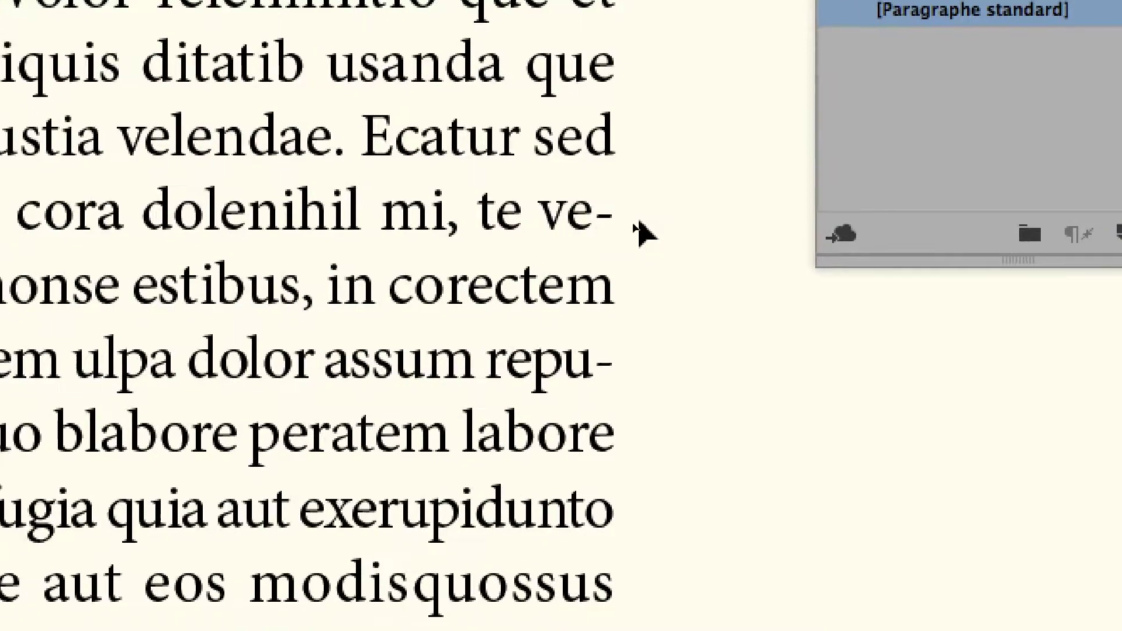
# Enable Alignement optique des marges for the text frame on page 3, keeping the Article panel beside the column
pyautogui.click(558, 220)
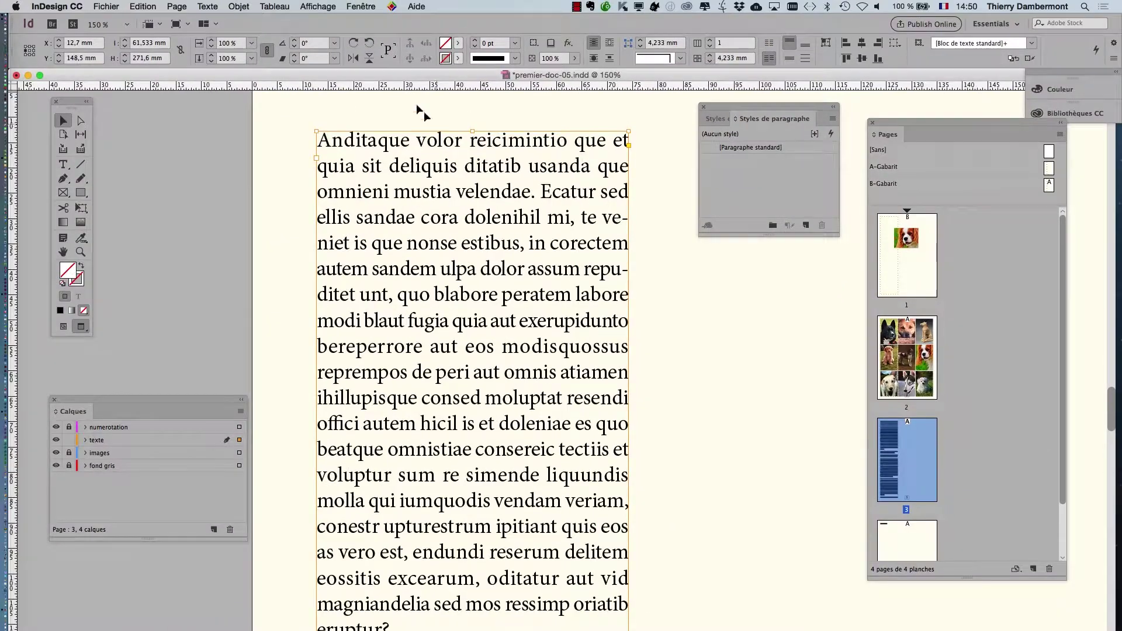
pyautogui.click(362, 6)
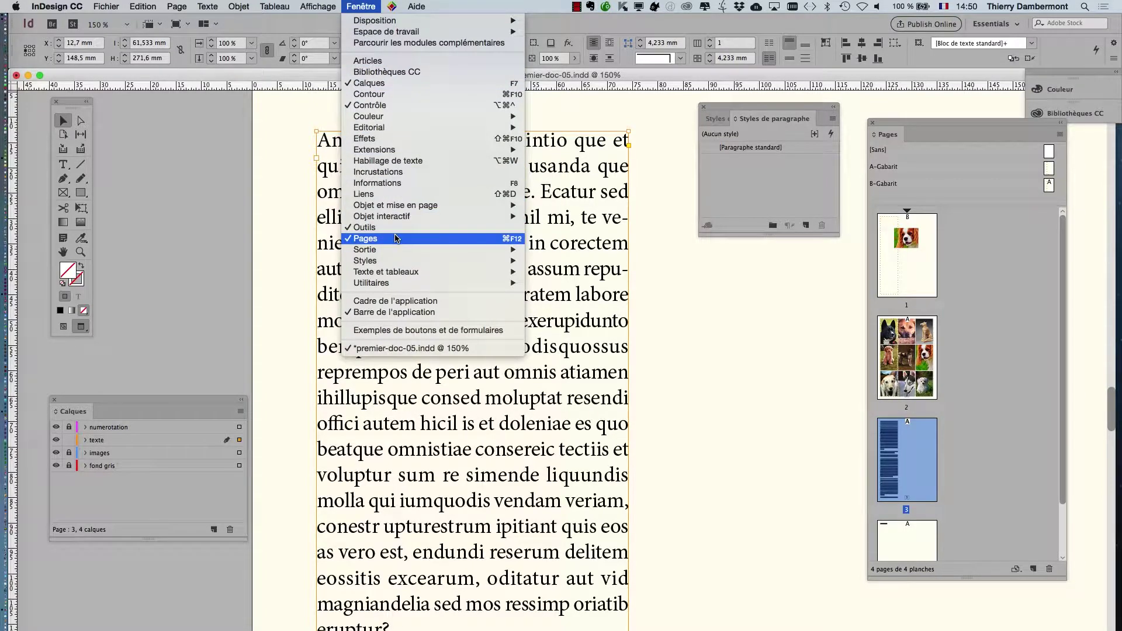
pyautogui.moveTo(403, 273)
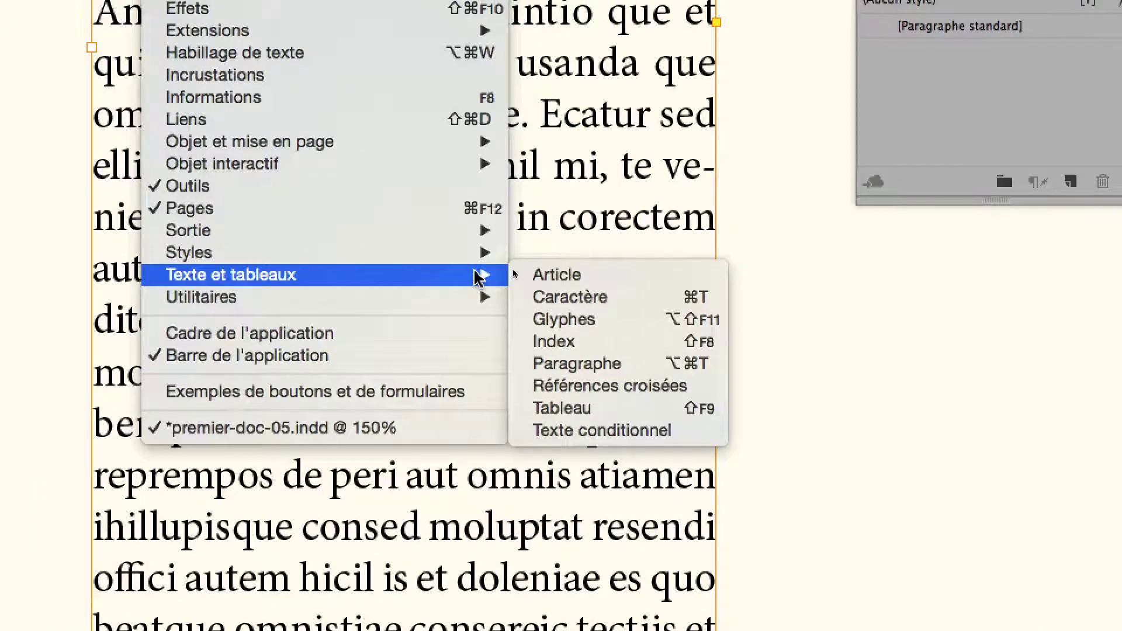
pyautogui.click(501, 274)
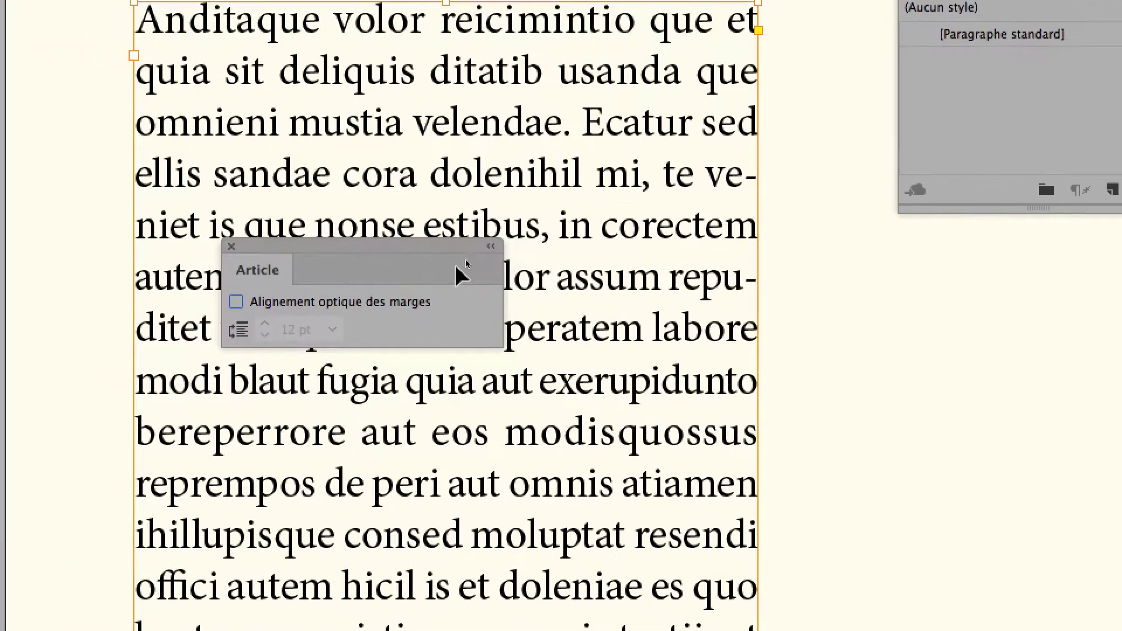
pyautogui.moveTo(448, 255); pyautogui.dragTo(803, 197)
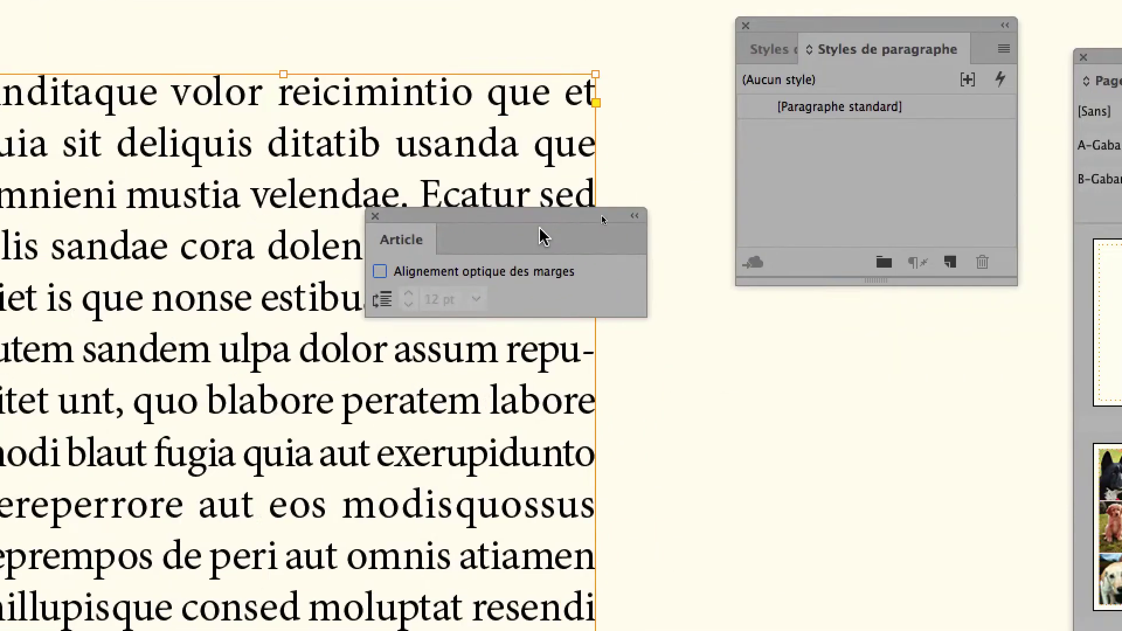
pyautogui.moveTo(570, 252); pyautogui.dragTo(663, 403)
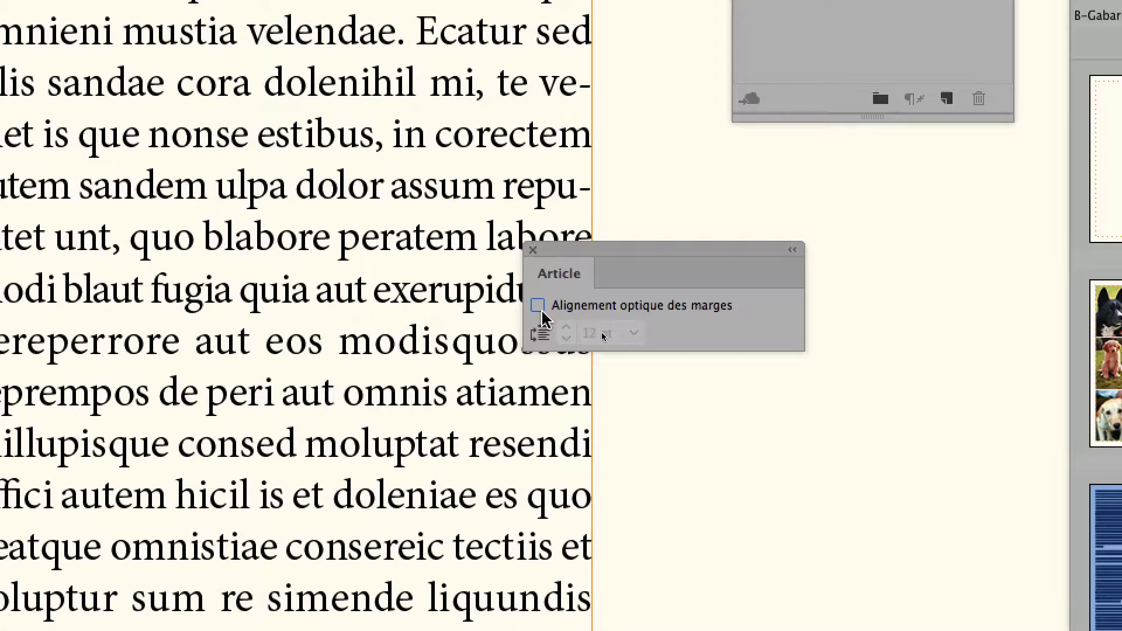
pyautogui.click(541, 306)
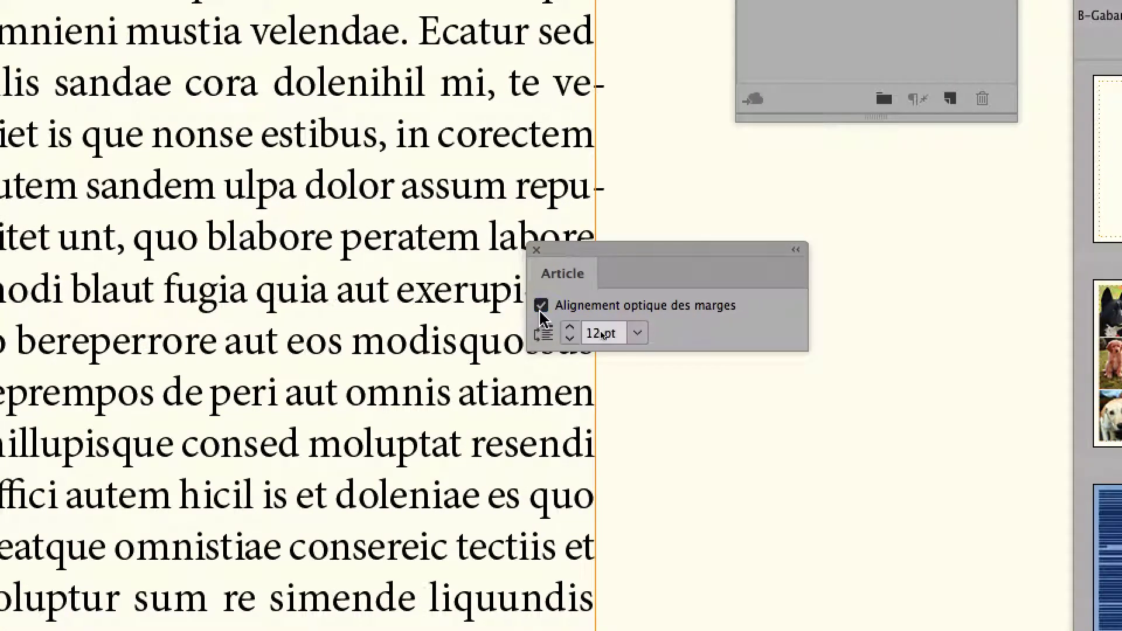
# Compare the hyphenated line ends of the column with optical margin alignment off and on, leaving it enabled
pyautogui.click(540, 312)
pyautogui.click(540, 312)
pyautogui.click(541, 311)
pyautogui.click(540, 312)
pyautogui.click(540, 312)
pyautogui.click(541, 311)
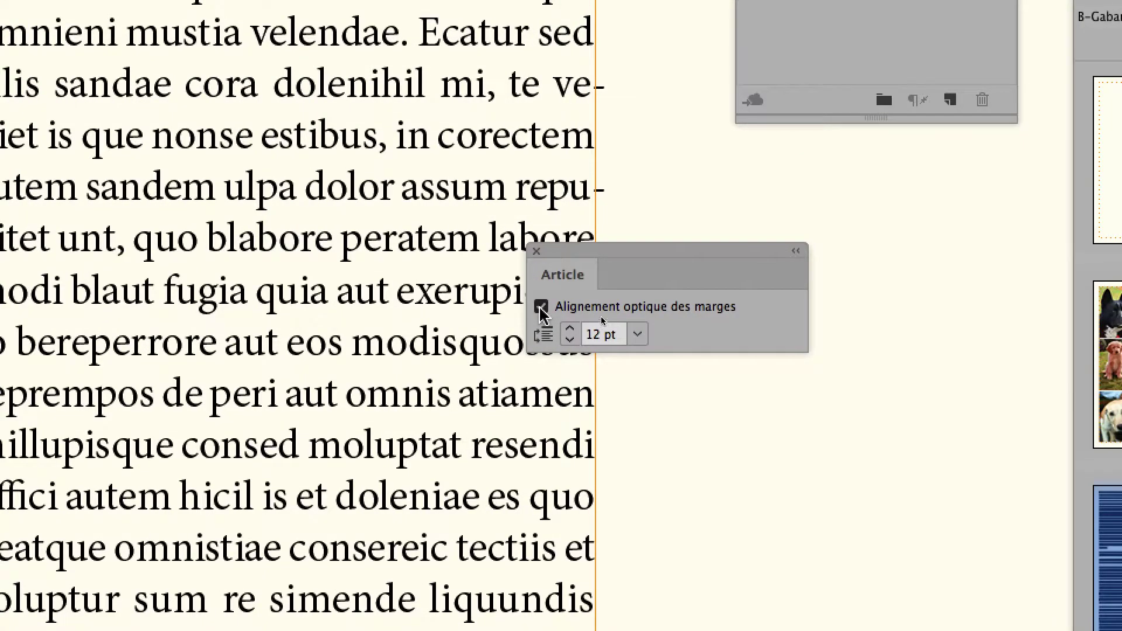
# Move the Article panel lower beside the column and compare the punctuation at the line ends with optical alignment off and on
pyautogui.moveTo(556, 252); pyautogui.dragTo(662, 630)
pyautogui.moveTo(582, 467); pyautogui.dragTo(562, 452)
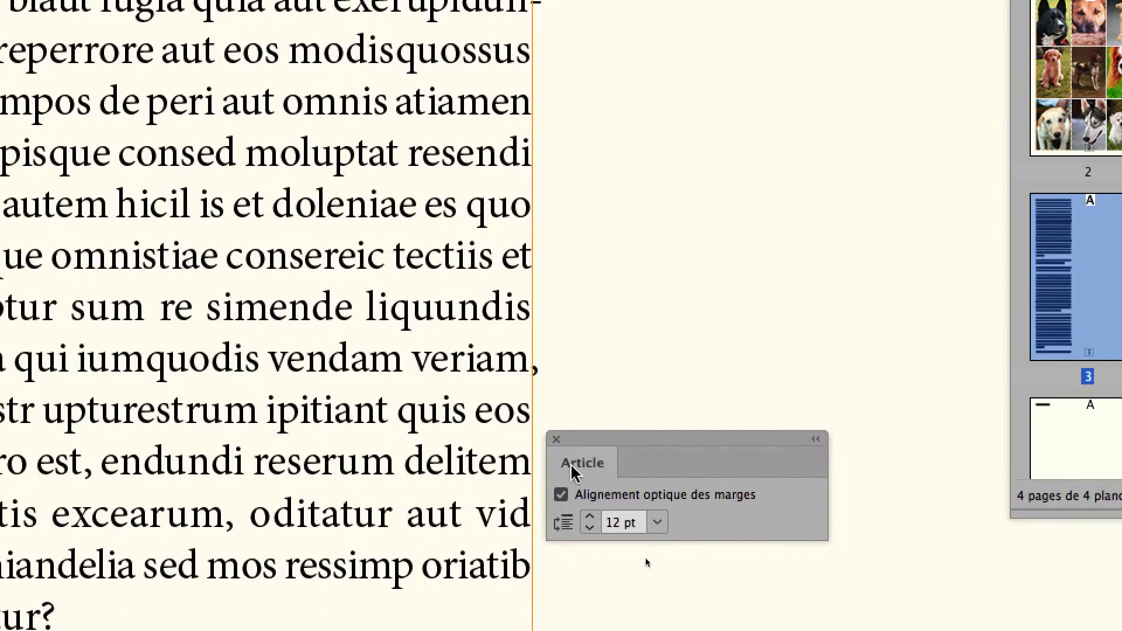
pyautogui.click(565, 515)
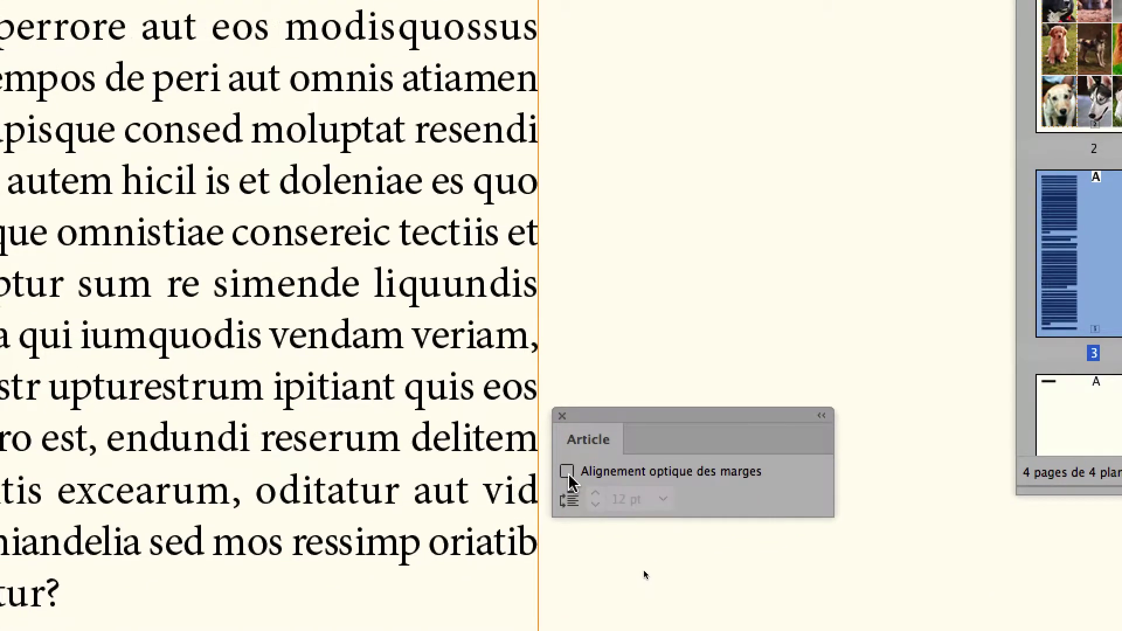
pyautogui.click(567, 472)
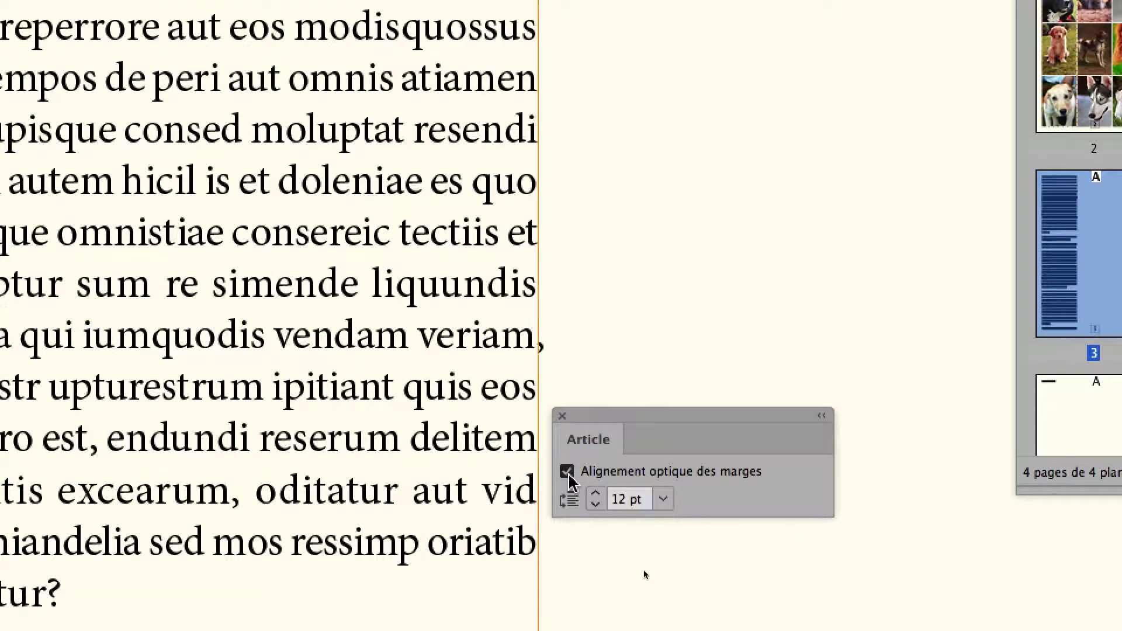
pyautogui.click(567, 472)
pyautogui.click(567, 473)
pyautogui.click(567, 472)
pyautogui.click(567, 472)
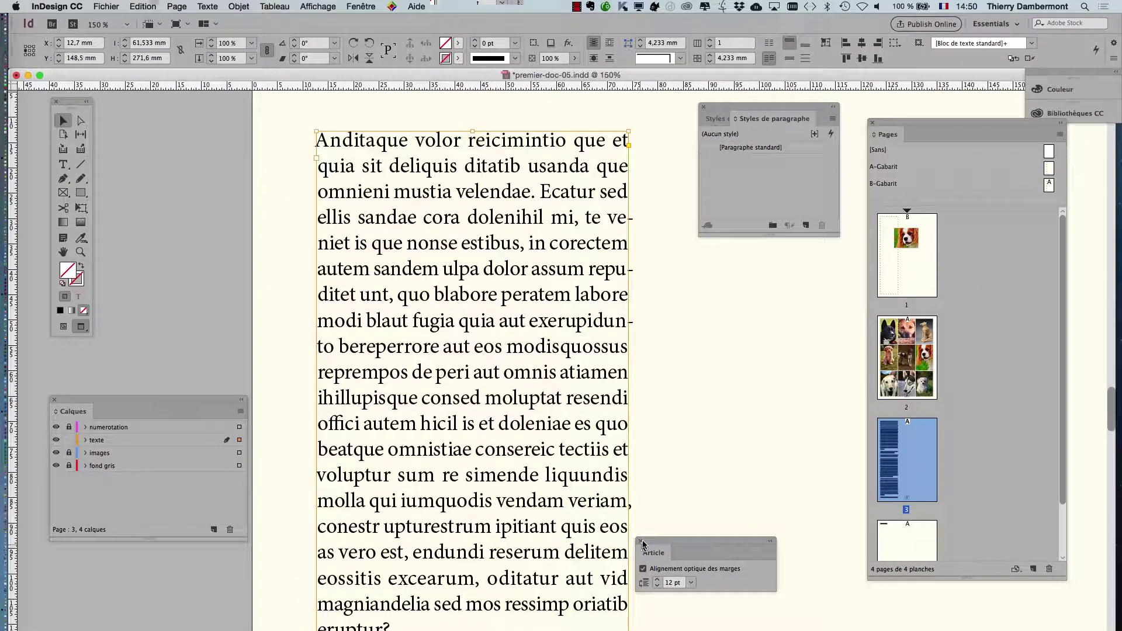
# Close the Article panel and deselect the text frame on page 3
pyautogui.click(563, 416)
pyautogui.scroll(-3, 608, 452)
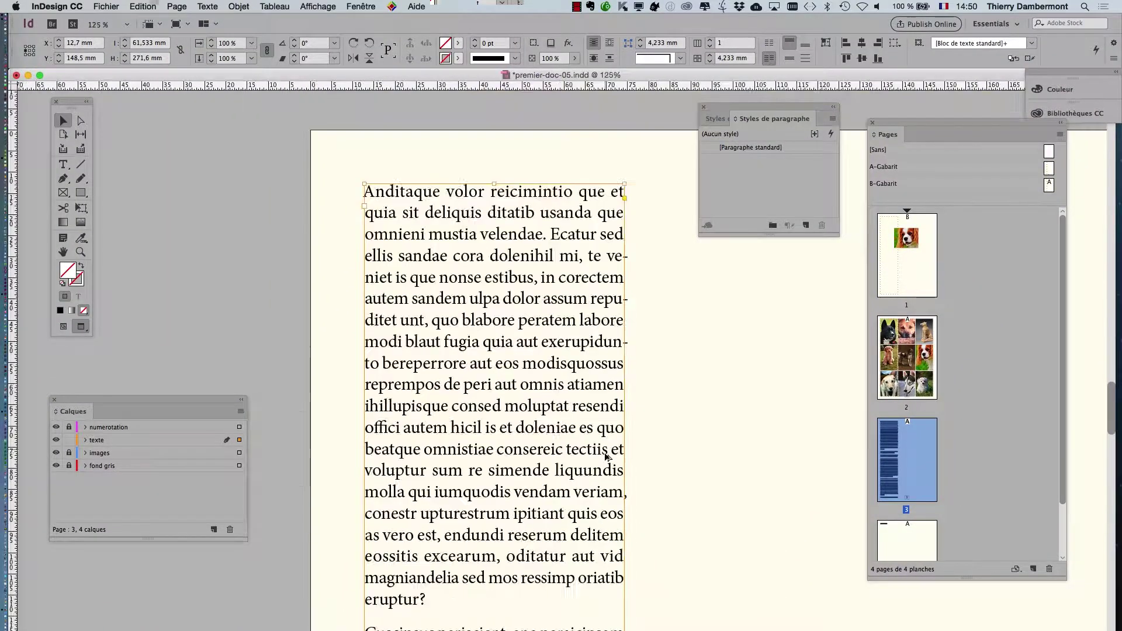
pyautogui.scroll(-2, 382, 403)
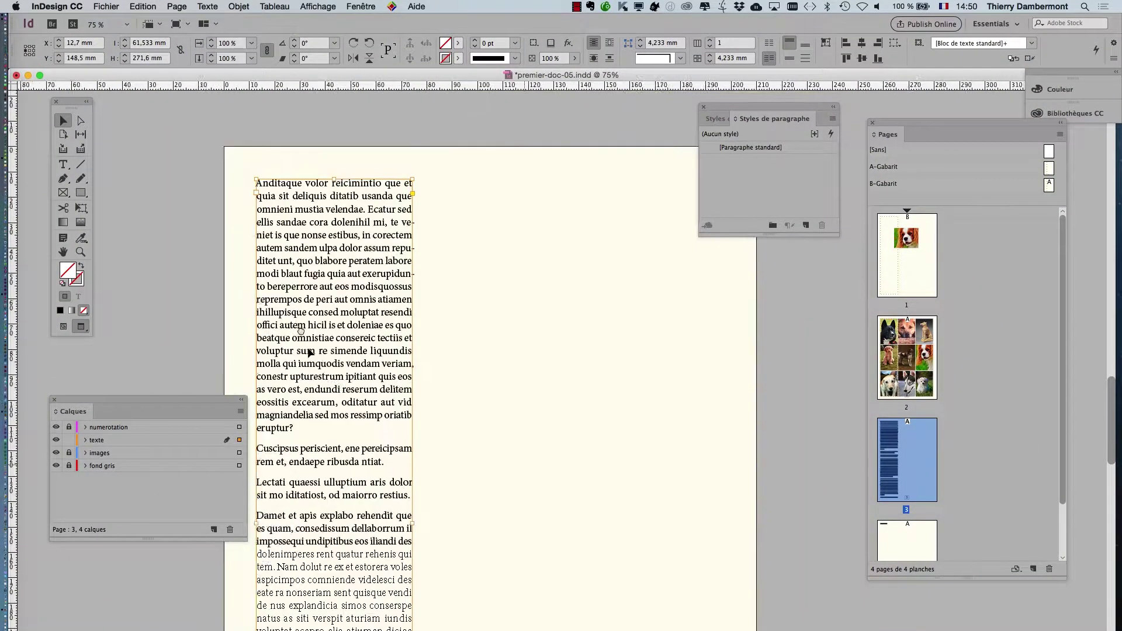
pyautogui.scroll(-2, 392, 374)
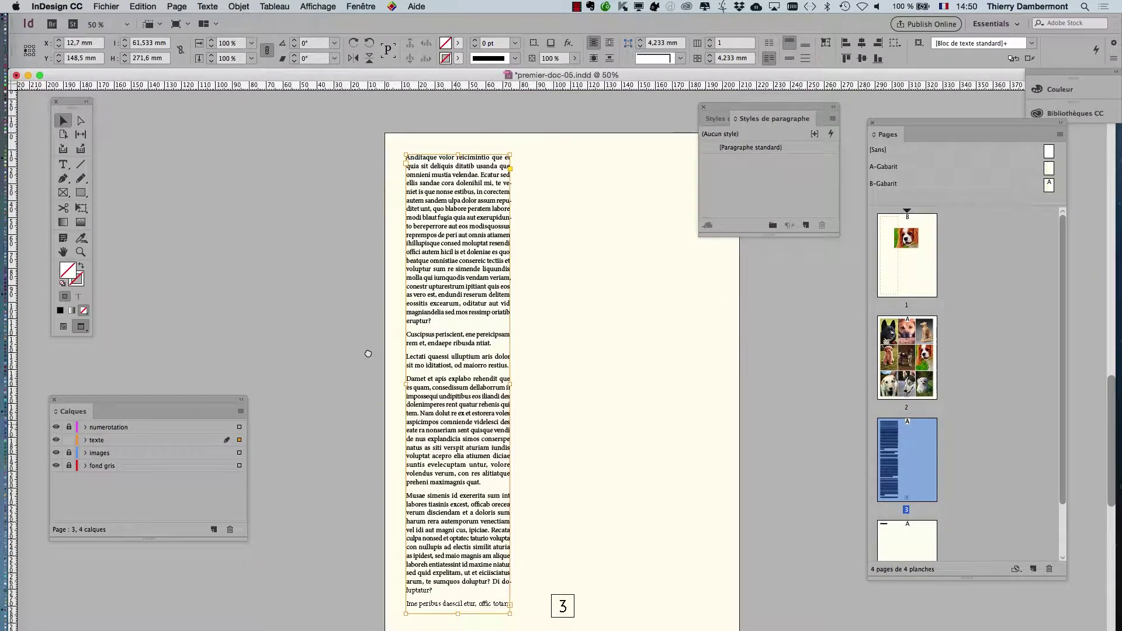
pyautogui.click(261, 296)
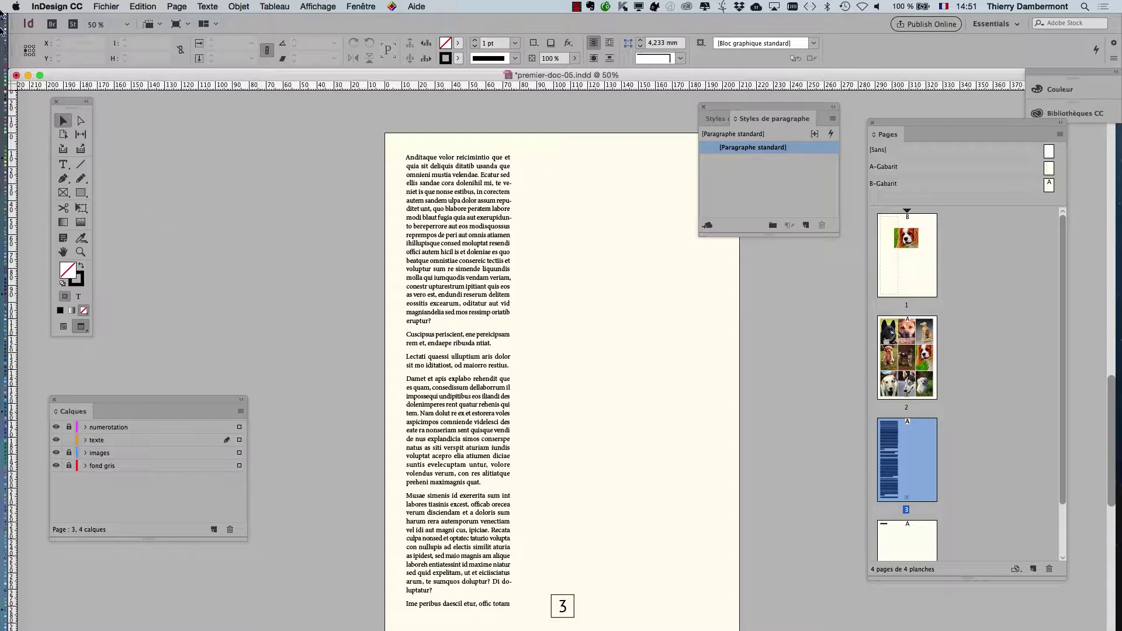
# Examine how the text continues from page 3 into the text frame on page 4
pyautogui.scroll(-3, 941, 470)
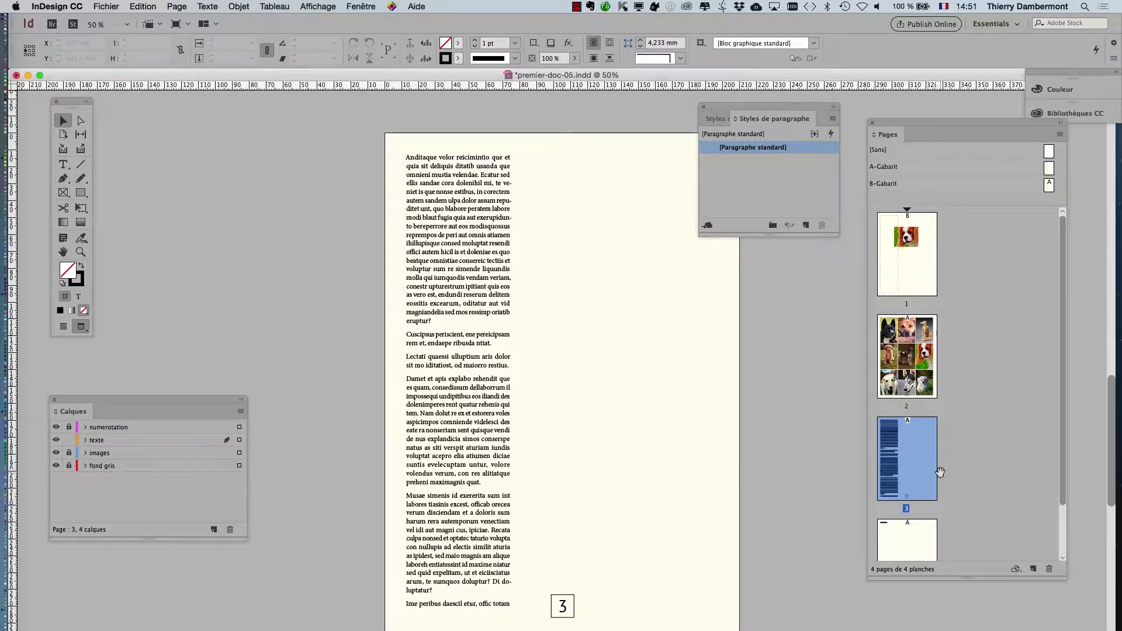
pyautogui.scroll(-1, 990, 451)
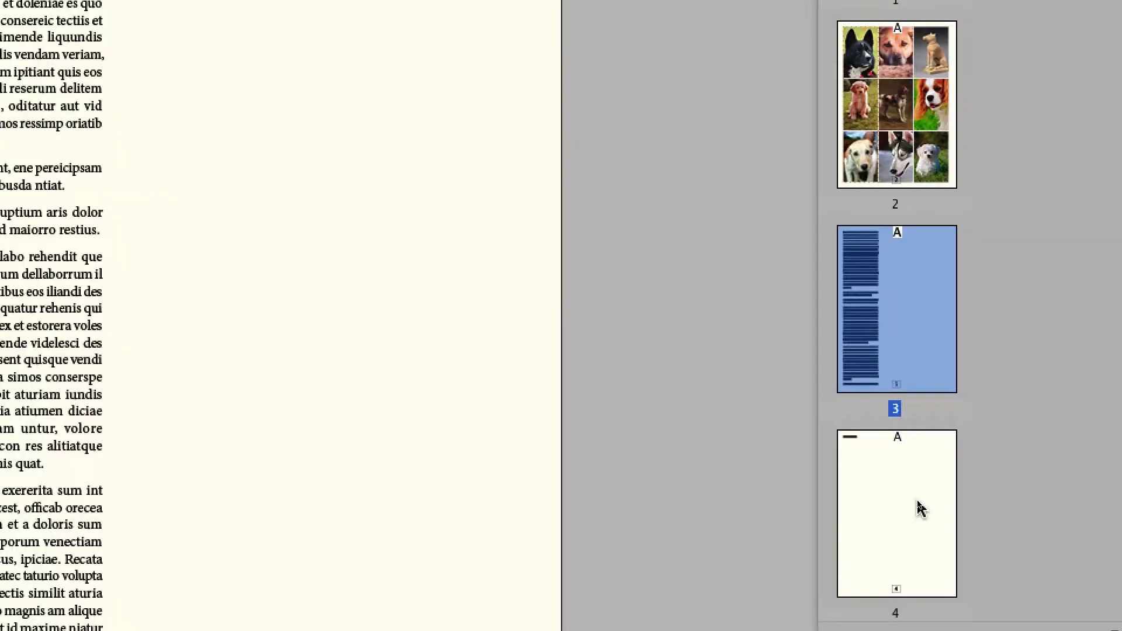
pyautogui.doubleClick(920, 508)
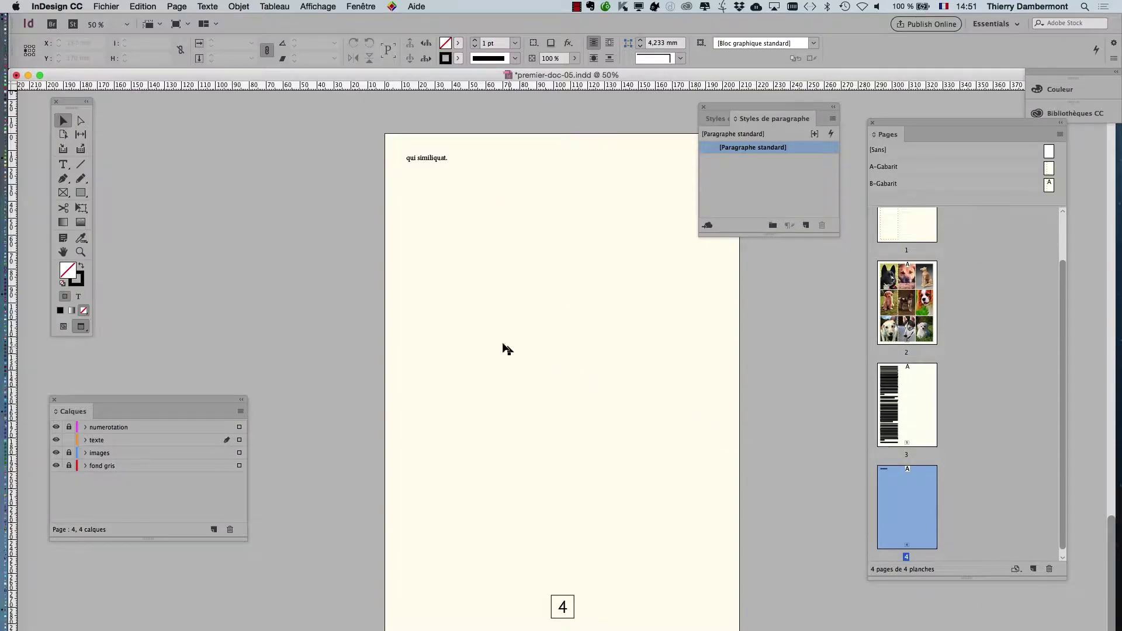
pyautogui.click(491, 348)
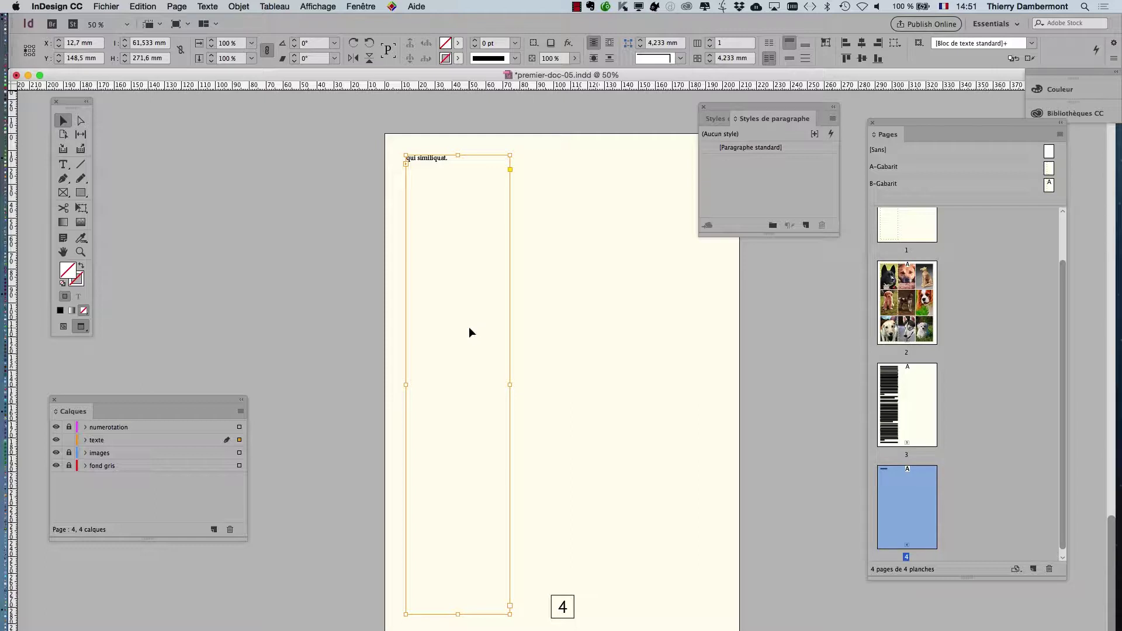
pyautogui.click(915, 408)
pyautogui.doubleClick(914, 411)
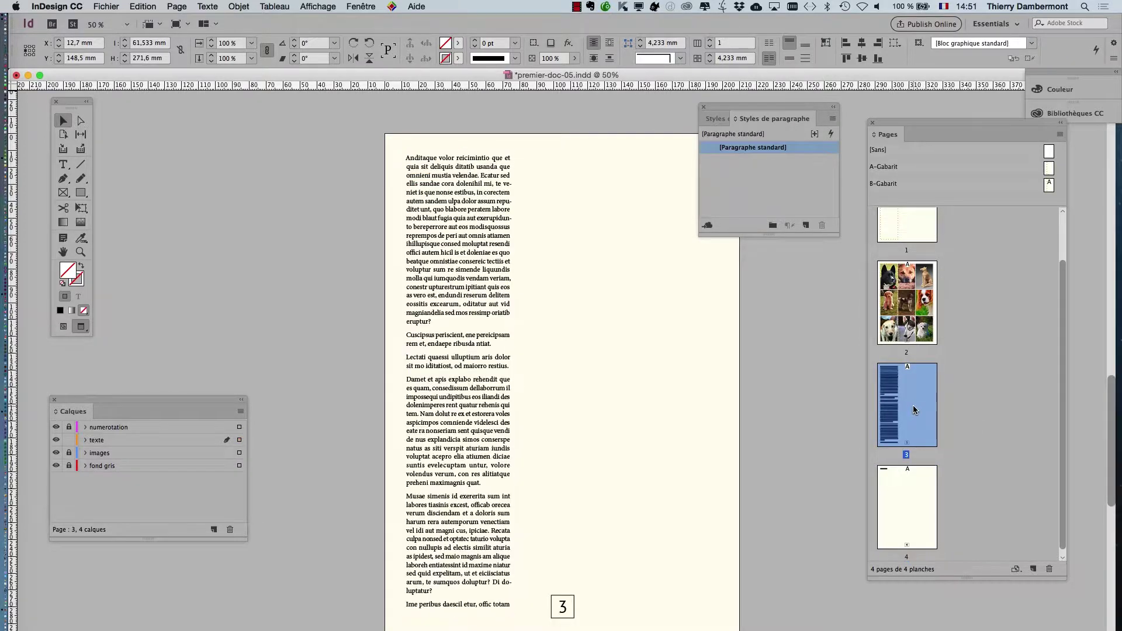
pyautogui.doubleClick(903, 519)
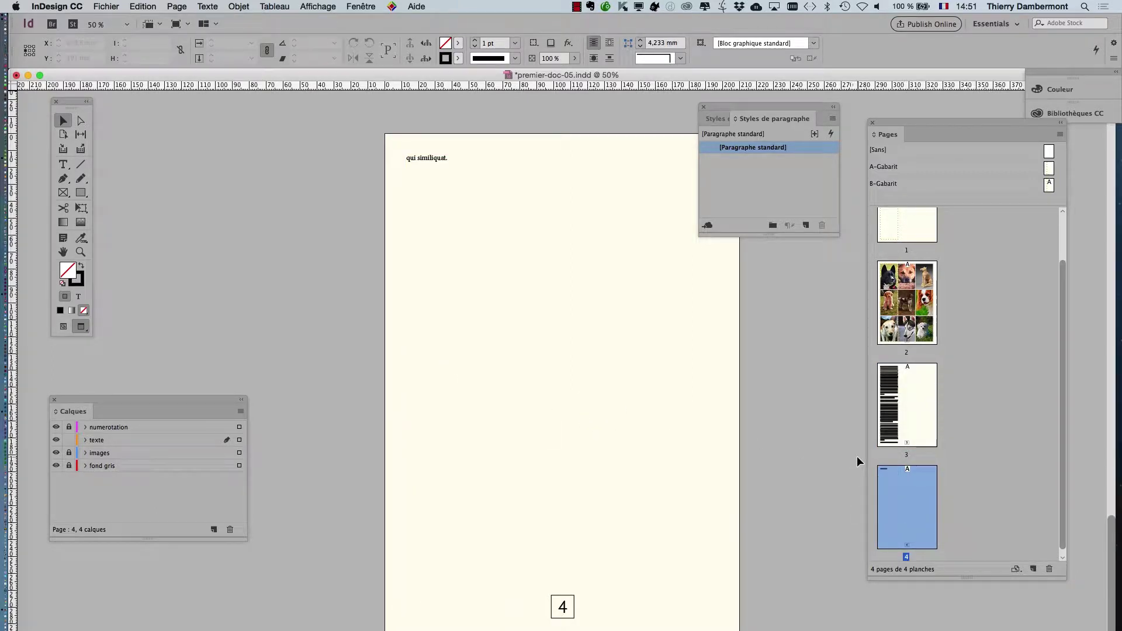
# Copy the passage from “Ecatur sed” to “eruptur?” in the first paragraph on page 3
pyautogui.doubleClick(900, 412)
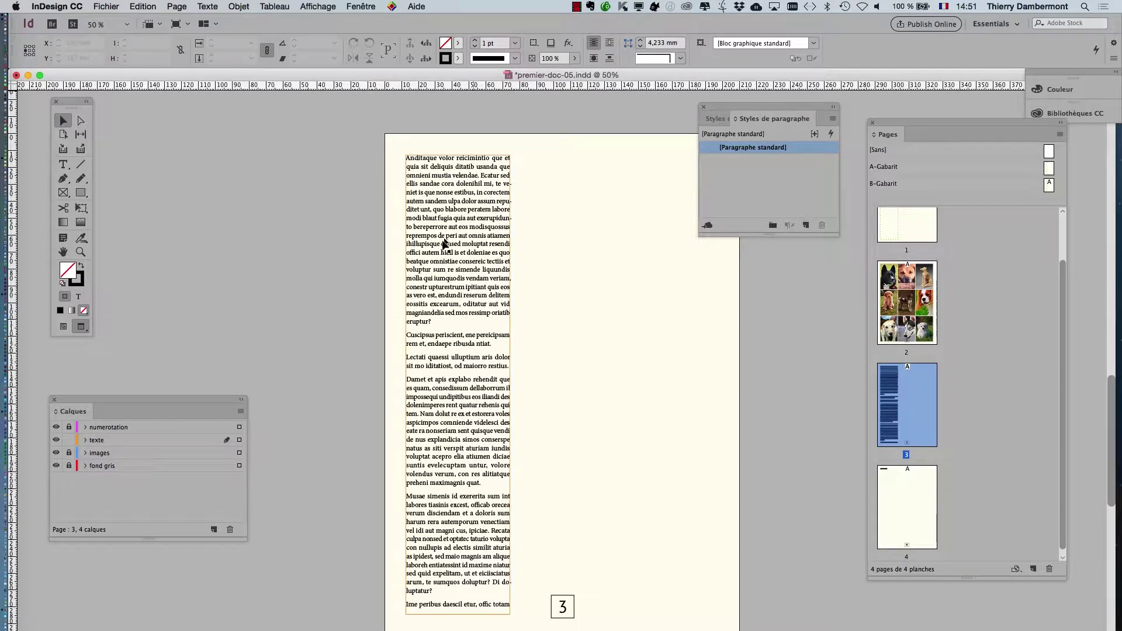
pyautogui.press('super+1')
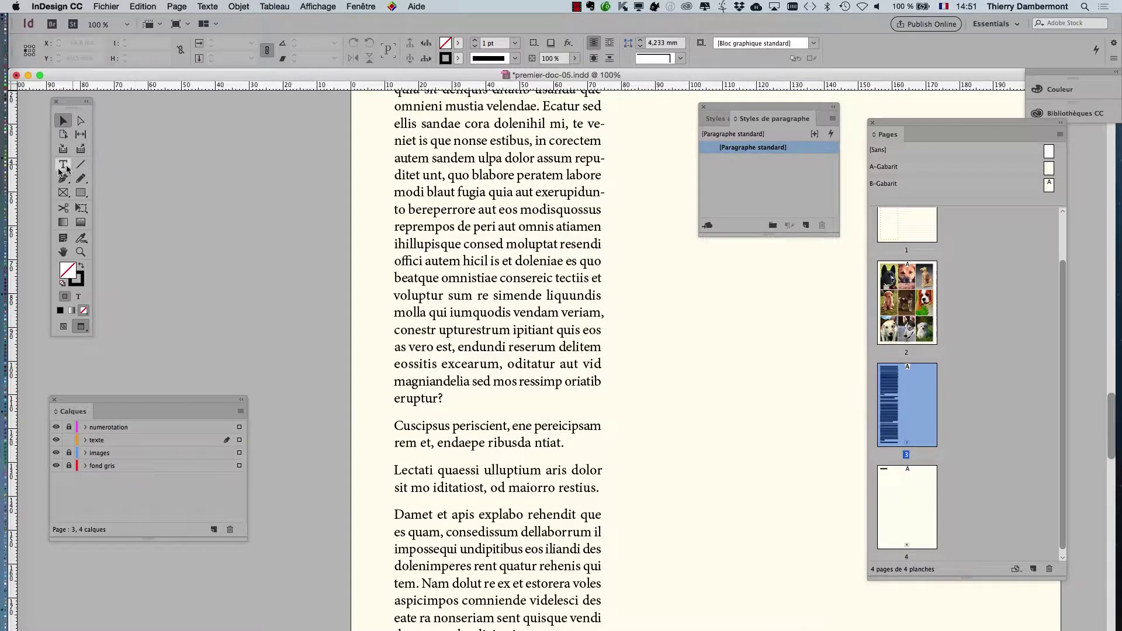
pyautogui.click(63, 168)
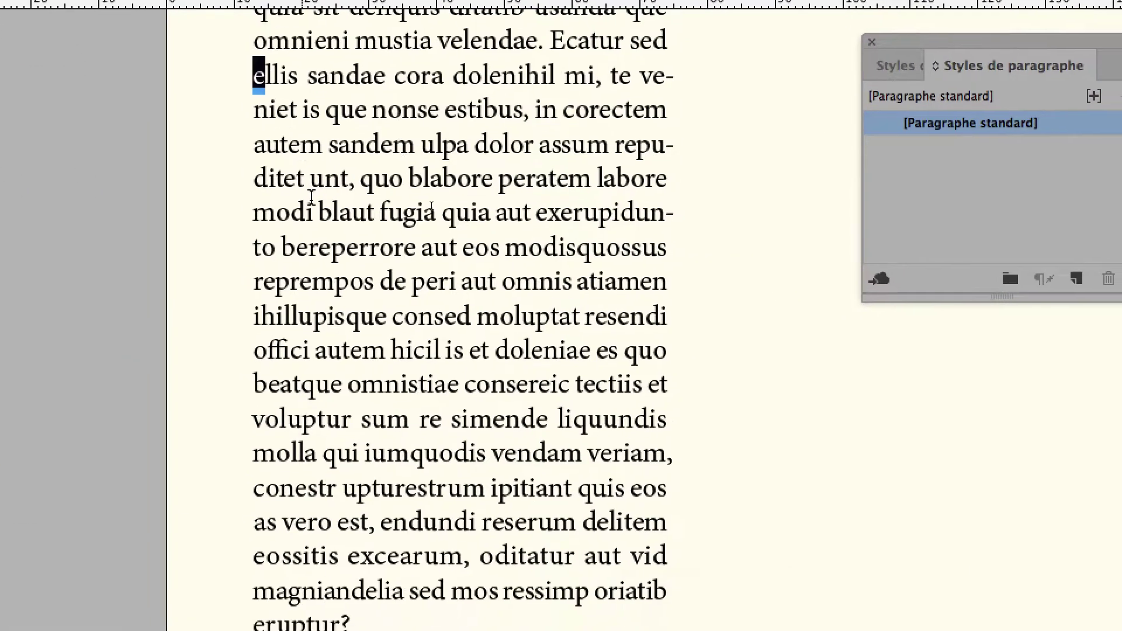
pyautogui.moveTo(284, 134); pyautogui.dragTo(443, 630)
pyautogui.click(298, 96)
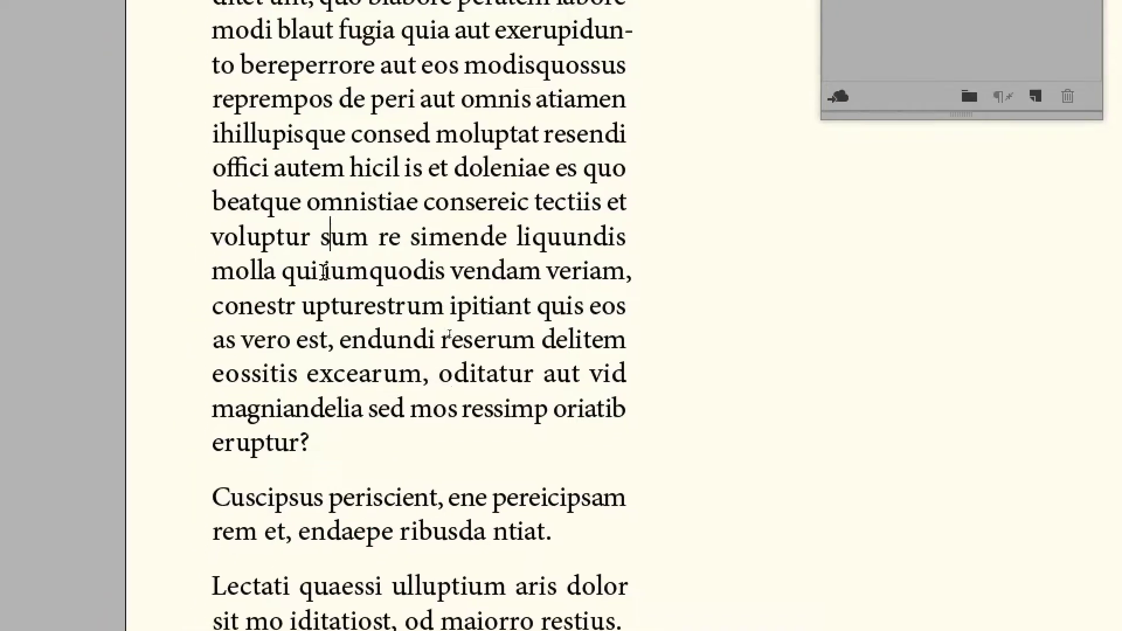
pyautogui.moveTo(447, 362); pyautogui.dragTo(230, 0)
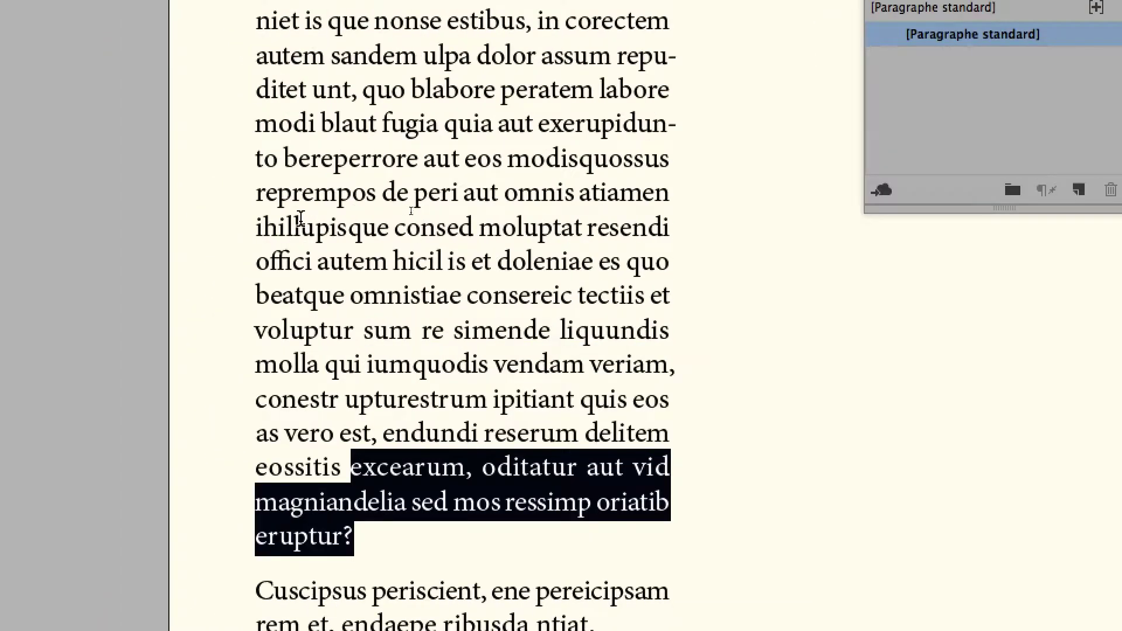
pyautogui.moveTo(291, 170); pyautogui.dragTo(265, 105)
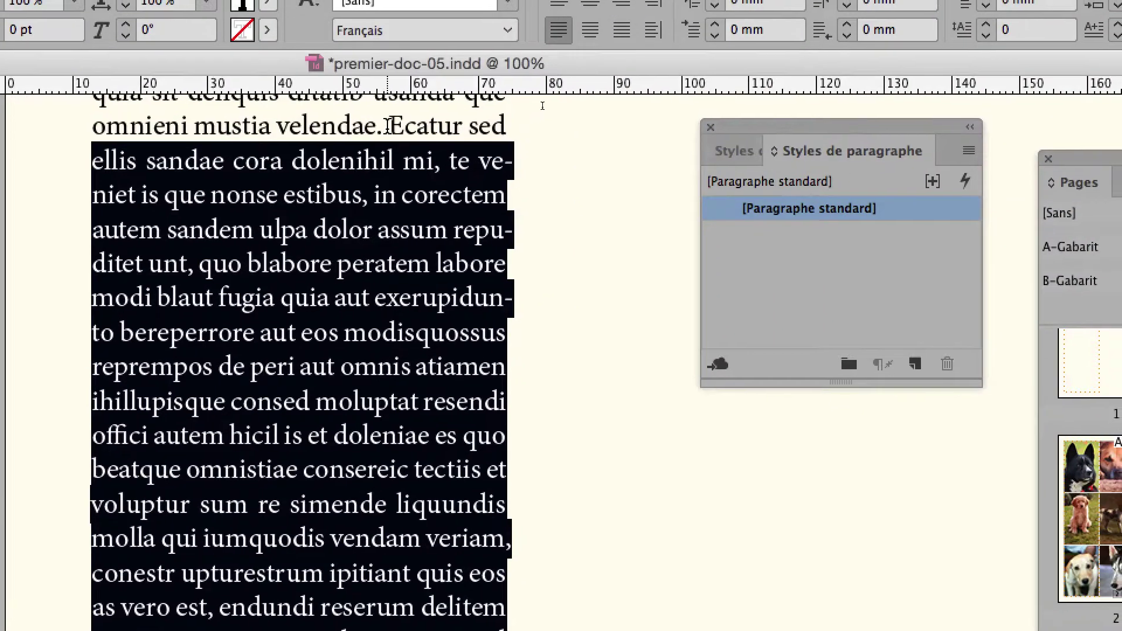
pyautogui.click(730, 173)
pyautogui.moveTo(389, 136); pyautogui.dragTo(325, 630)
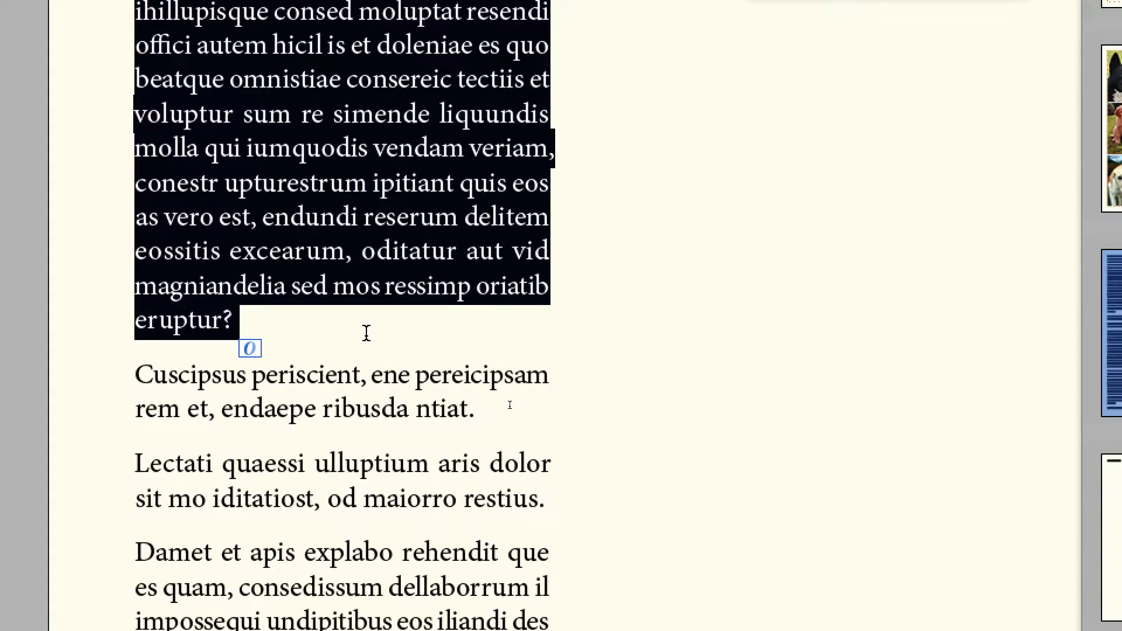
pyautogui.press('Escape')
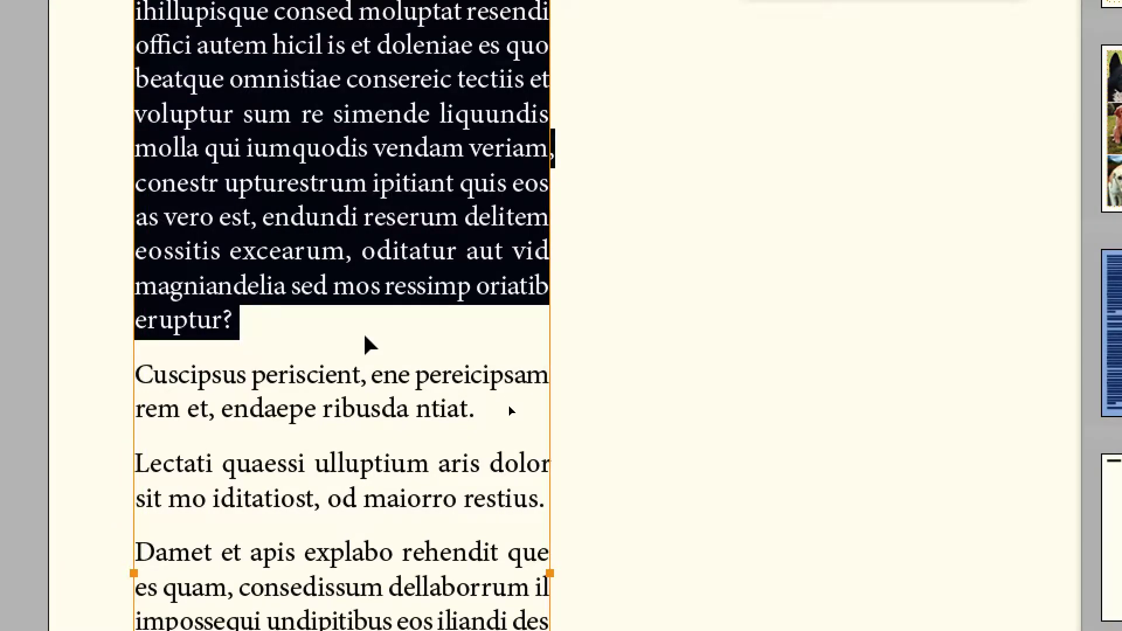
pyautogui.hotkey('ctrl', 'shift', 'a')
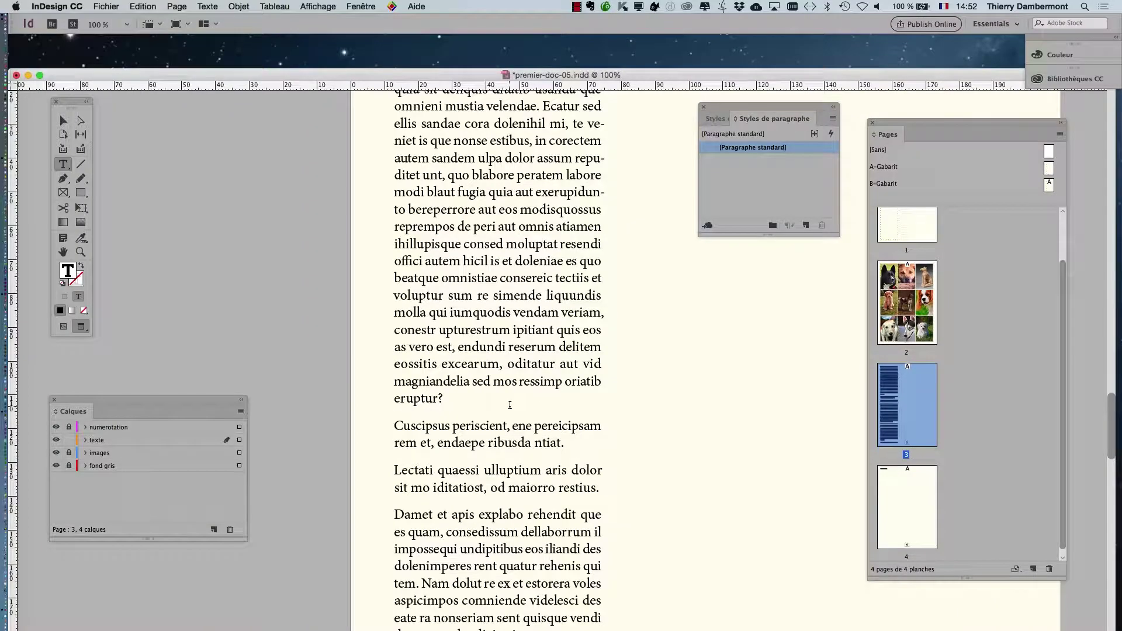
# Paste the copied passage twice before the paragraph starting “Cuscipsus periscient” and check the text flow onto page 4
pyautogui.click(510, 405)
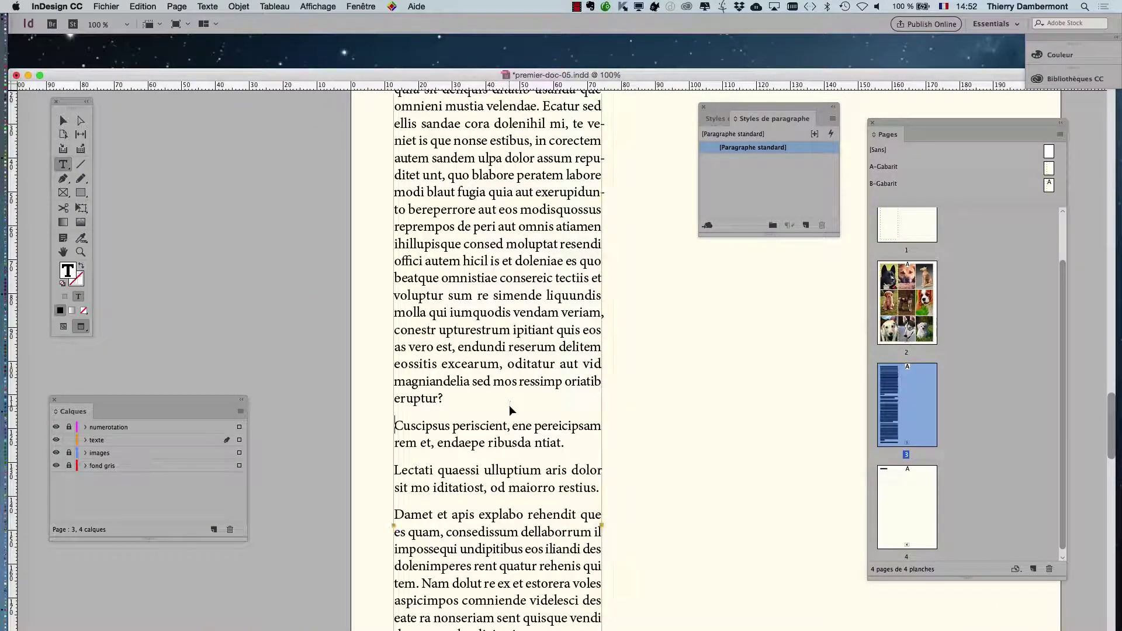
pyautogui.press('Return')
pyautogui.write('Ecatur sed ellis sandae cora dolenihil mi, te veniet is que nonse estibus, in corectem autem sandem ulpa dolor assum repuditet unt, quo blabore peratem labore modi blaut fugia quia aut exerupidunto bereperrore aut eos modisquossus reprempos de peri aut omnis atiamen ihillupisque consed moluptat resendi offici autem hicil is et doleniae es quo beatque omnistiae consereic tectiis et voluptur sum re simende liquundis molla qui iumquodis vendam veriam, conestr upturestrum ipitiant quis eos as vero est, endundi reserum delitem eossitis excearum, oditatur aut vid magniandelia sed mos ressimp oriatib eruptur?')
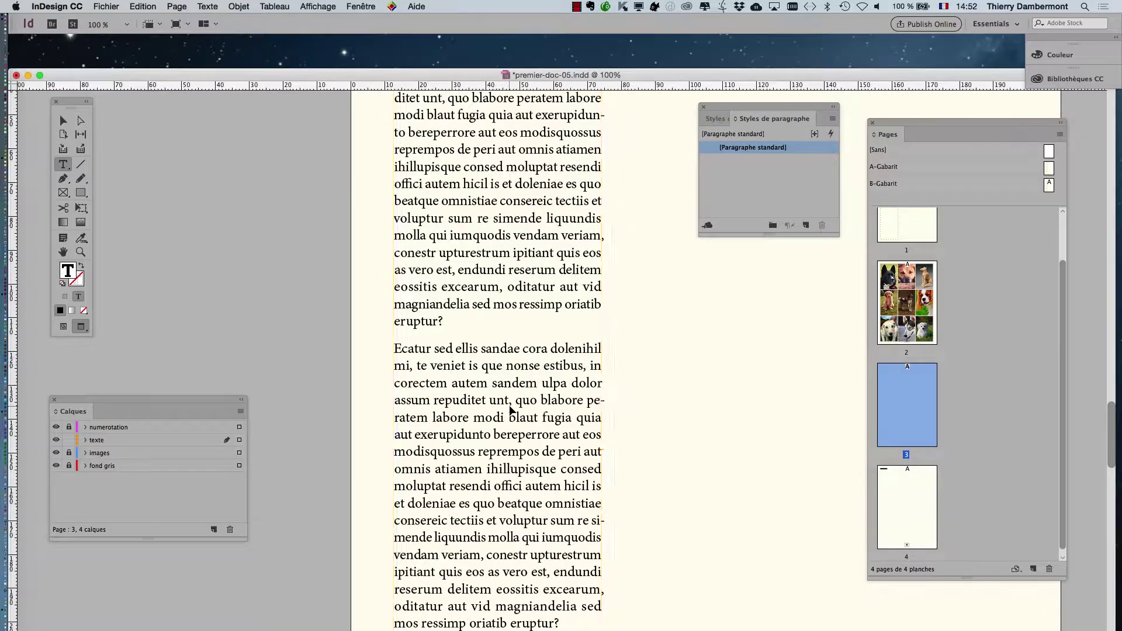
pyautogui.doubleClick(910, 516)
pyautogui.press('super+minus')
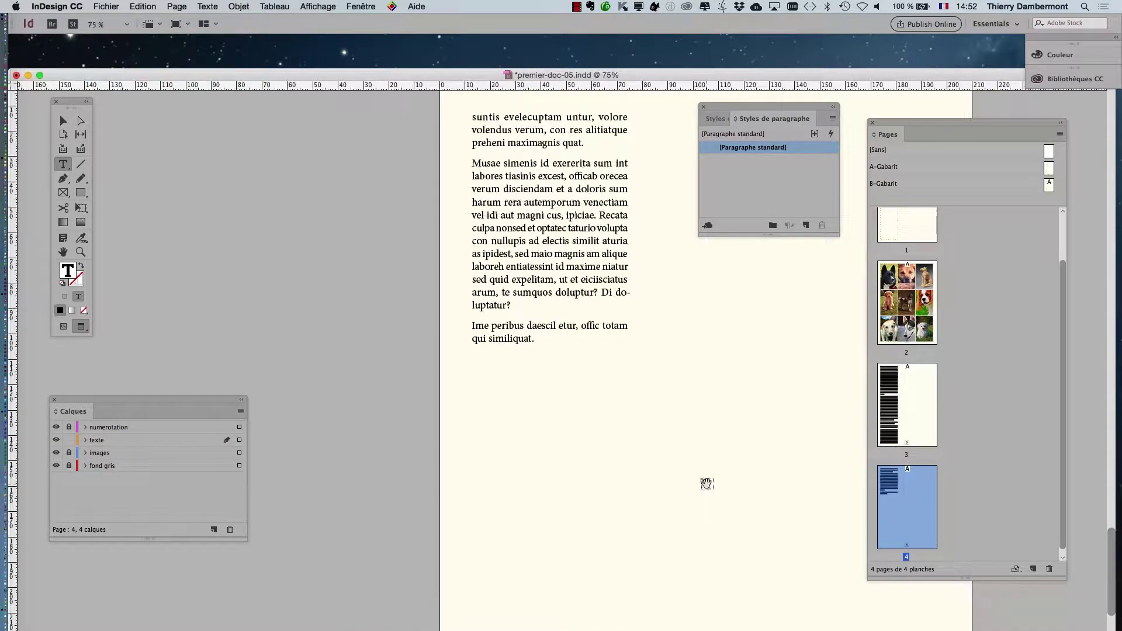
pyautogui.press('super+minus')
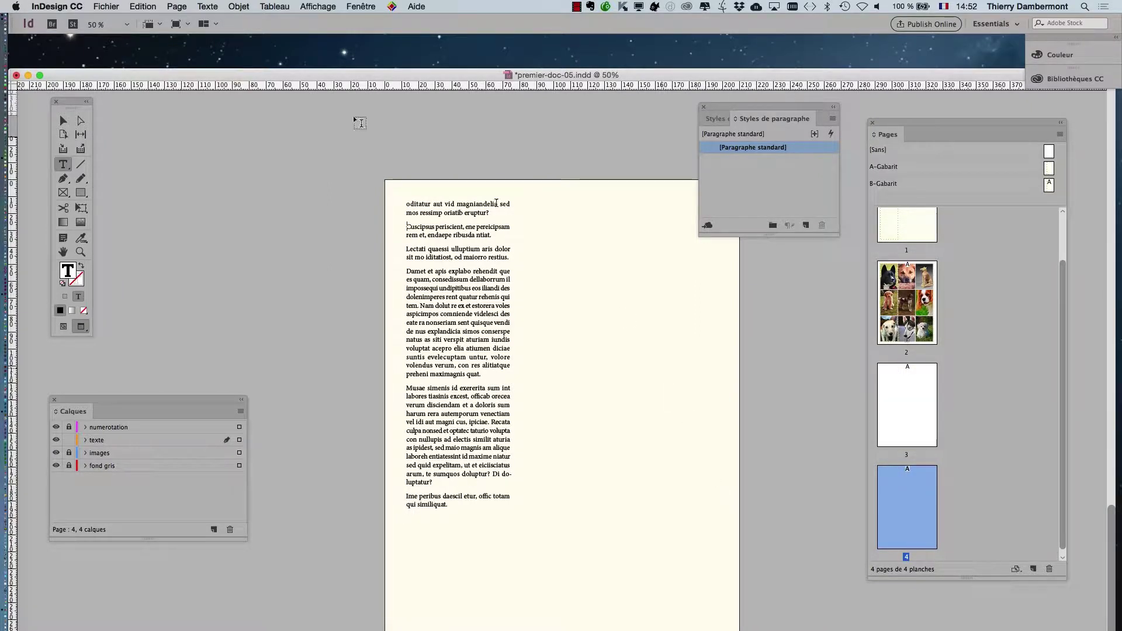
# Examine the Redistribution intelligente du texte options in the Texte preferences and close the dialog
pyautogui.click(57, 6)
pyautogui.moveTo(62, 32)
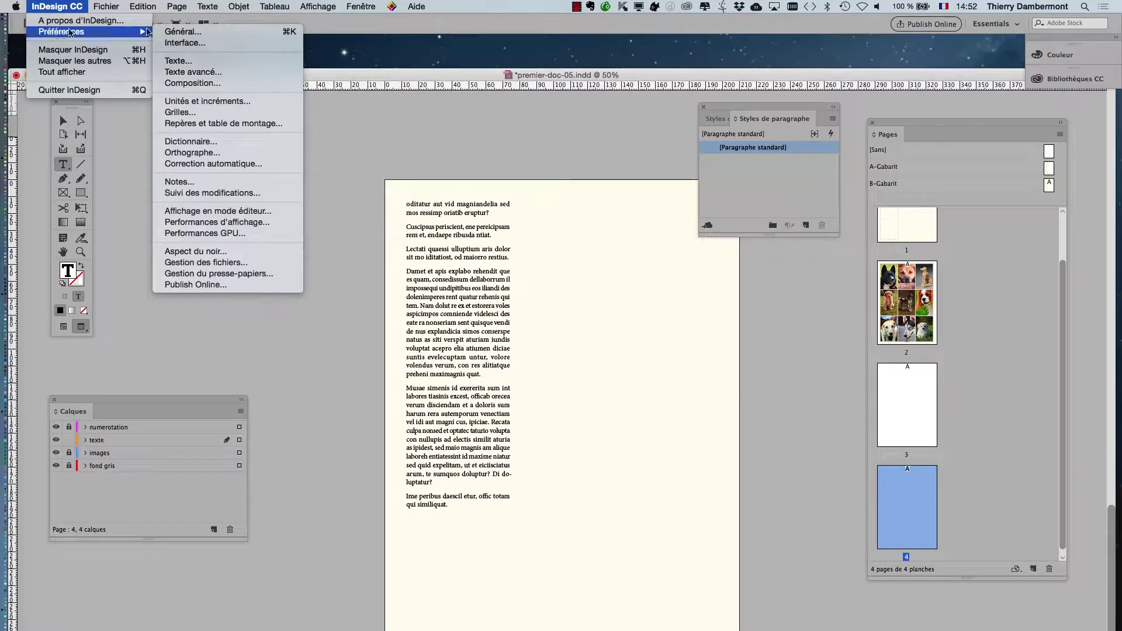
pyautogui.click(189, 33)
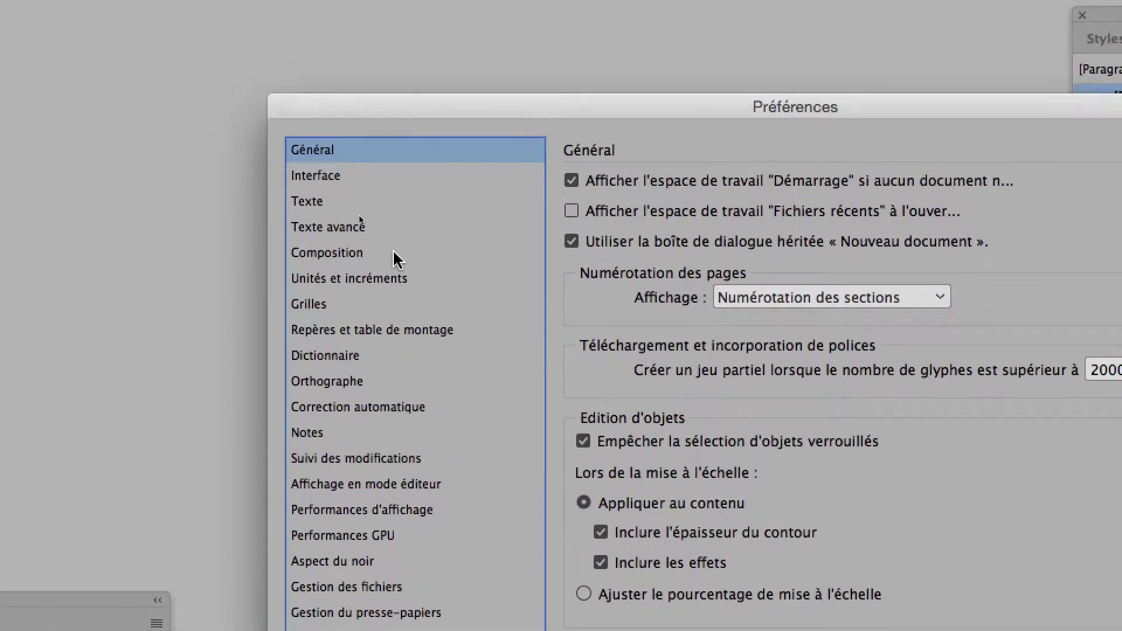
pyautogui.click(396, 228)
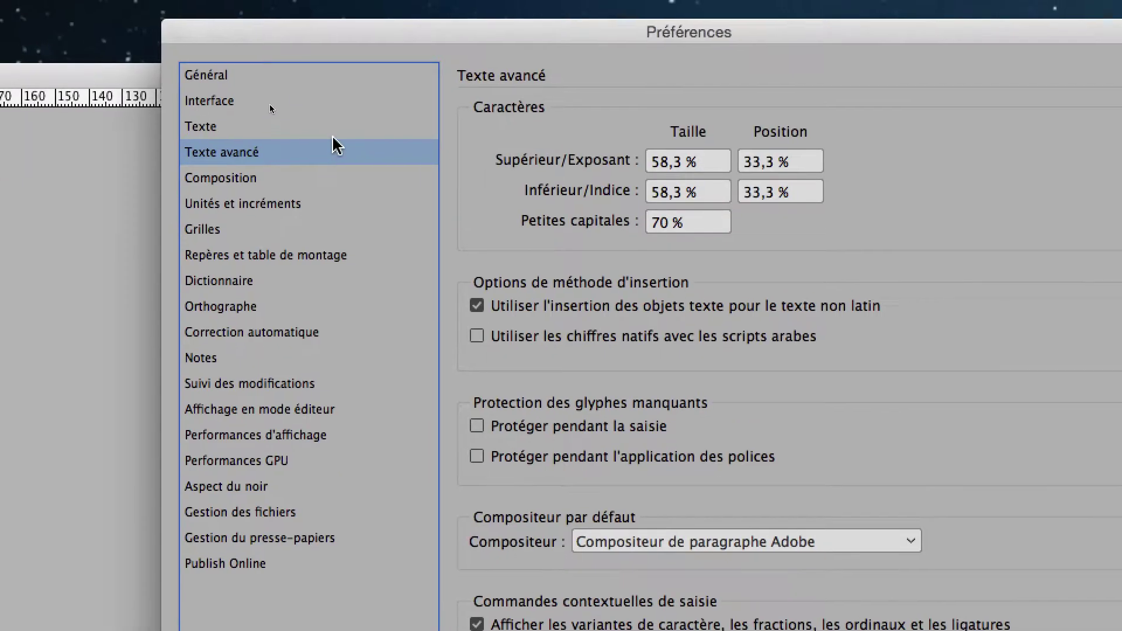
pyautogui.click(334, 136)
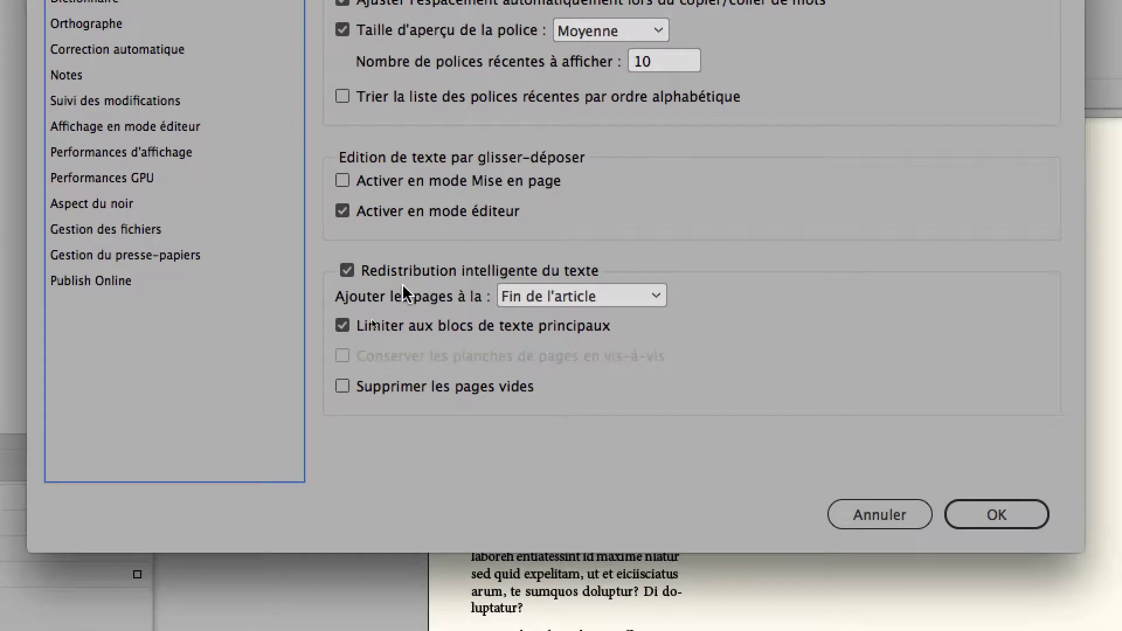
pyautogui.press('alt')
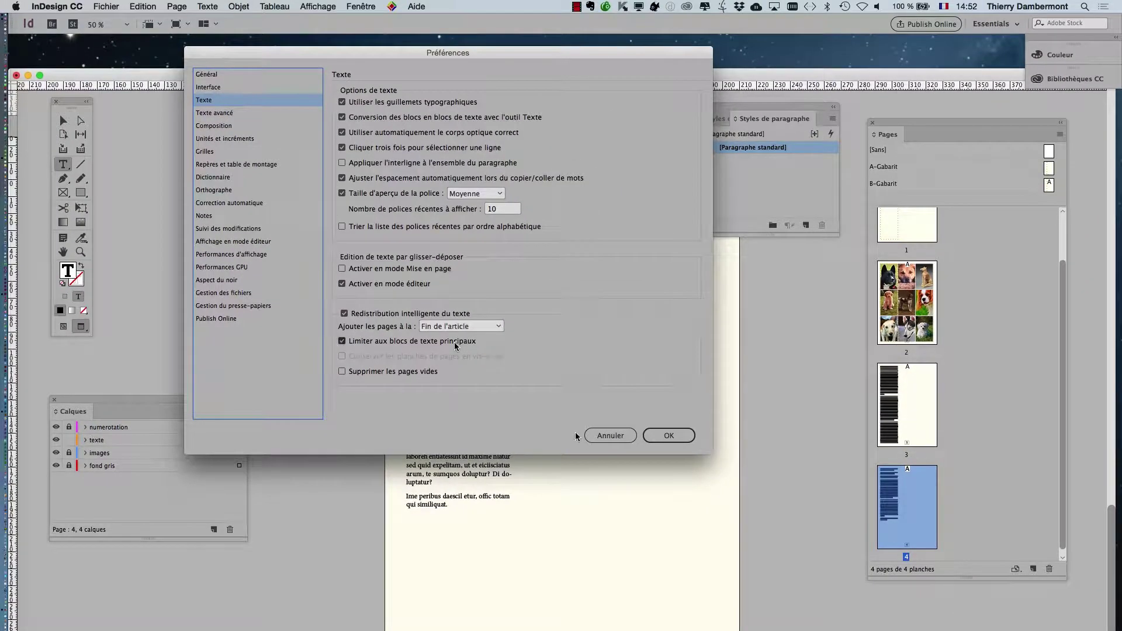
pyautogui.click(653, 438)
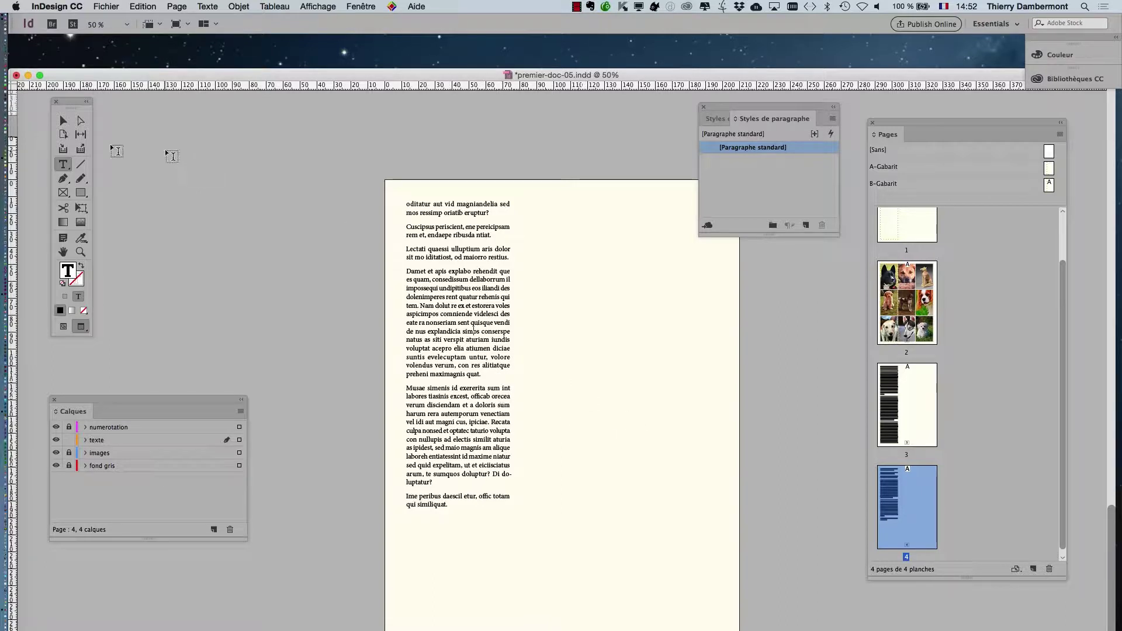
# Move the toolbox next to the page and examine how the text runs from page 3 onto page 4
pyautogui.moveTo(69, 105); pyautogui.dragTo(336, 142)
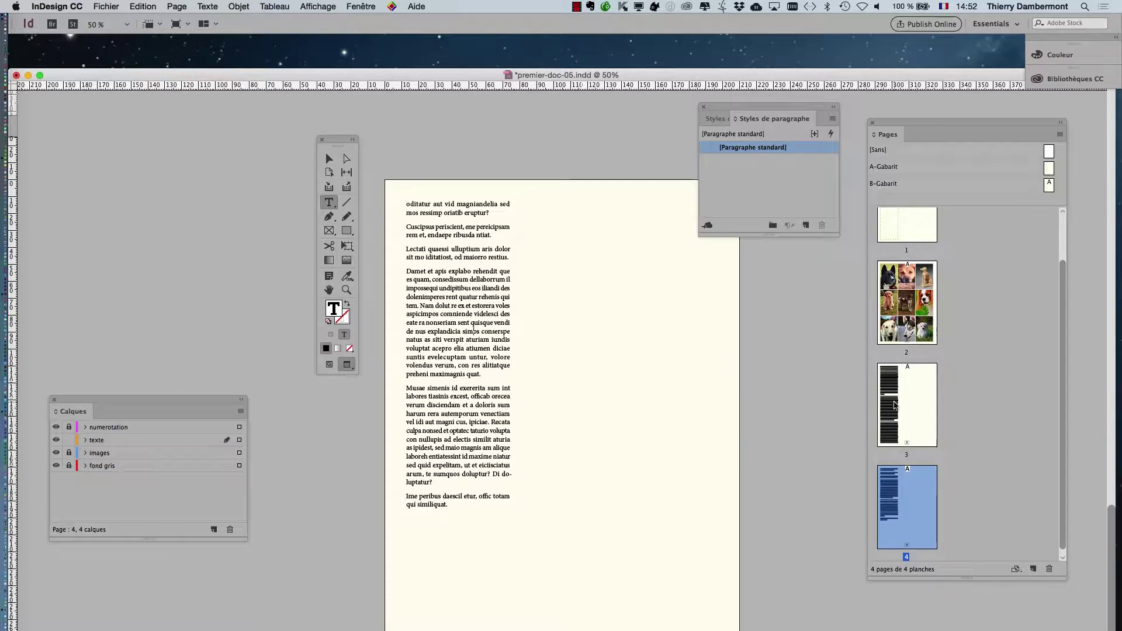
pyautogui.doubleClick(894, 405)
pyautogui.scroll(-3, 731, 482)
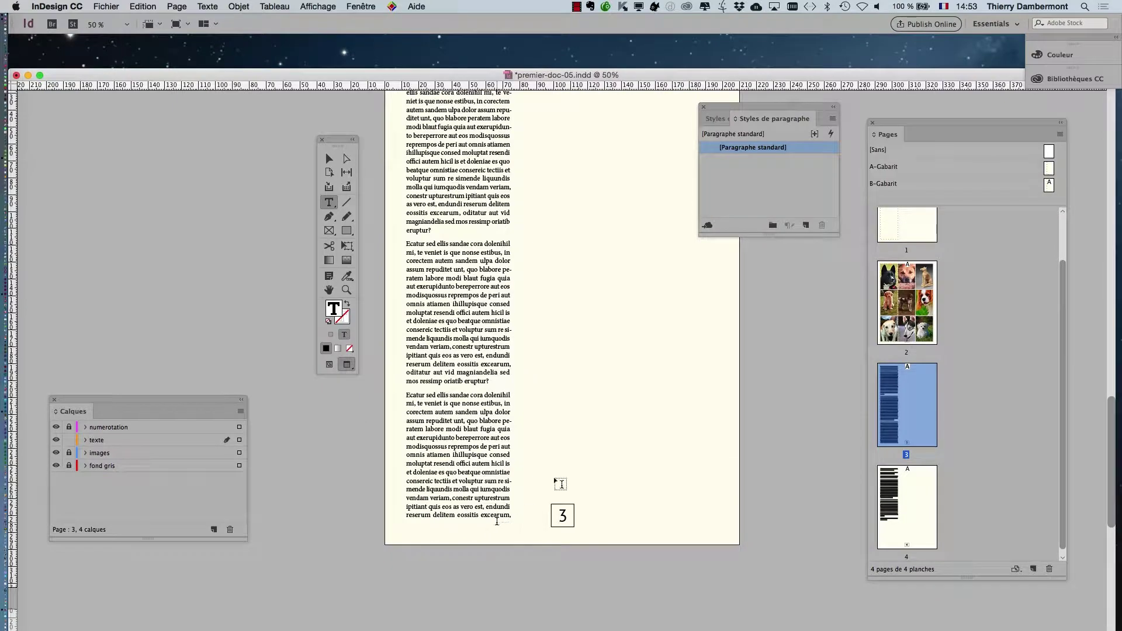
pyautogui.press('super+minus')
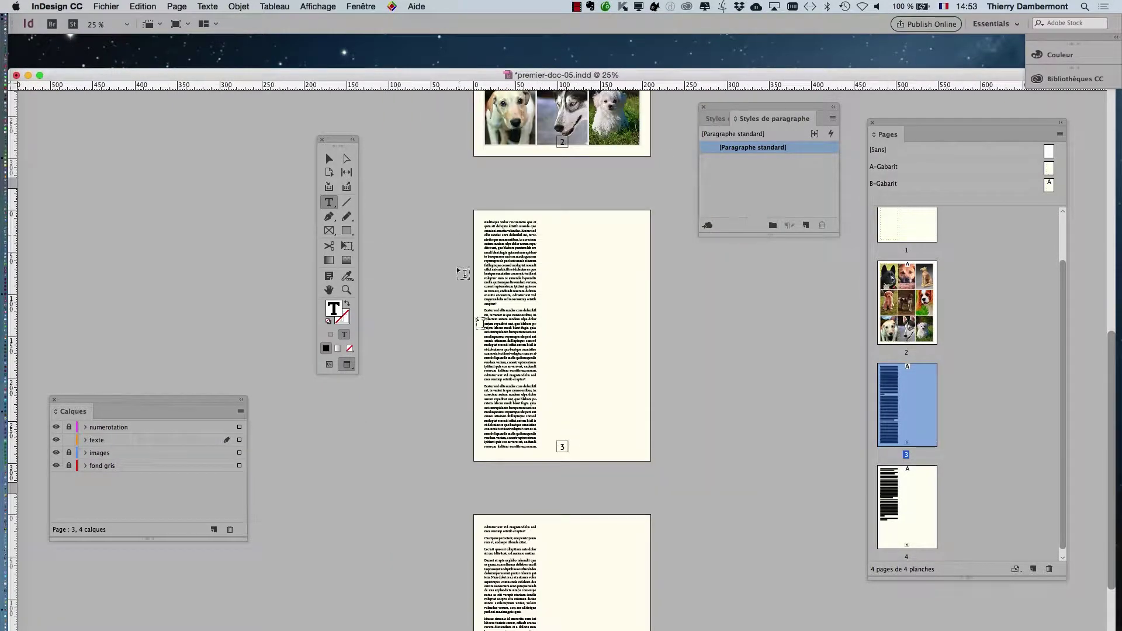
pyautogui.click(57, 7)
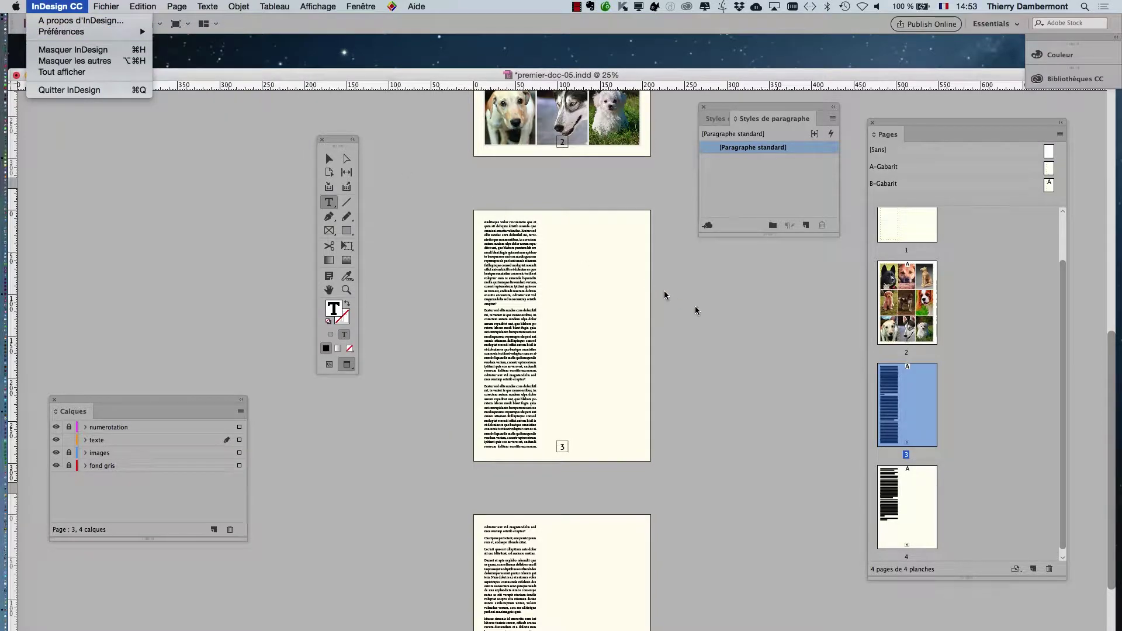
pyautogui.click(821, 471)
pyautogui.click(913, 519)
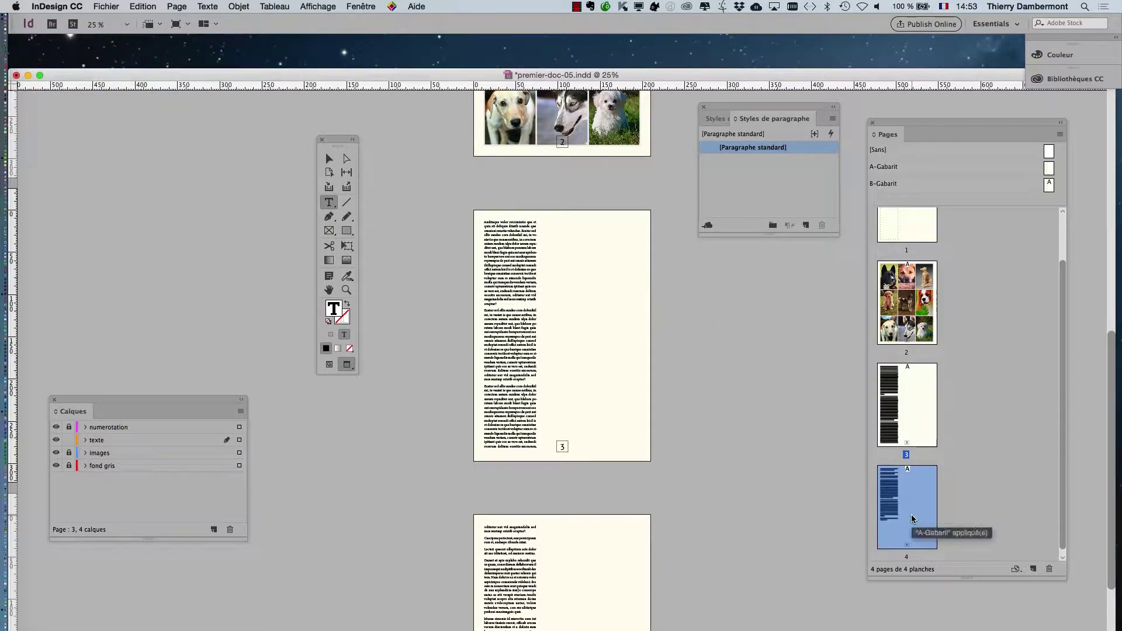
pyautogui.doubleClick(913, 519)
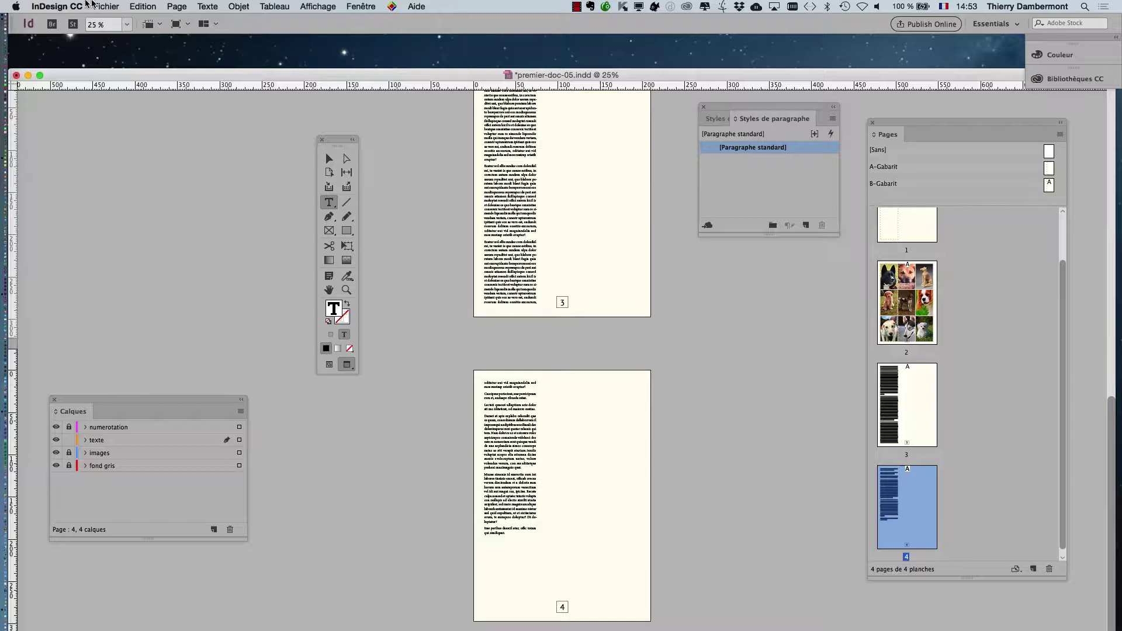
# Turn off Redistribution intelligente du texte in the Texte preferences
pyautogui.click(86, 4)
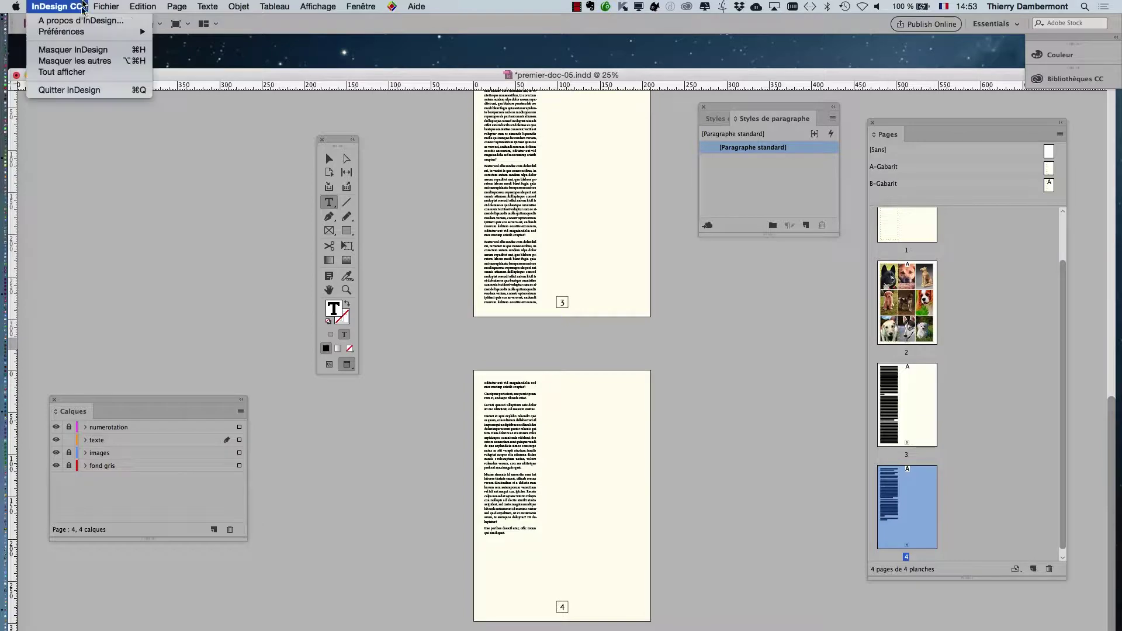
pyautogui.moveTo(77, 33)
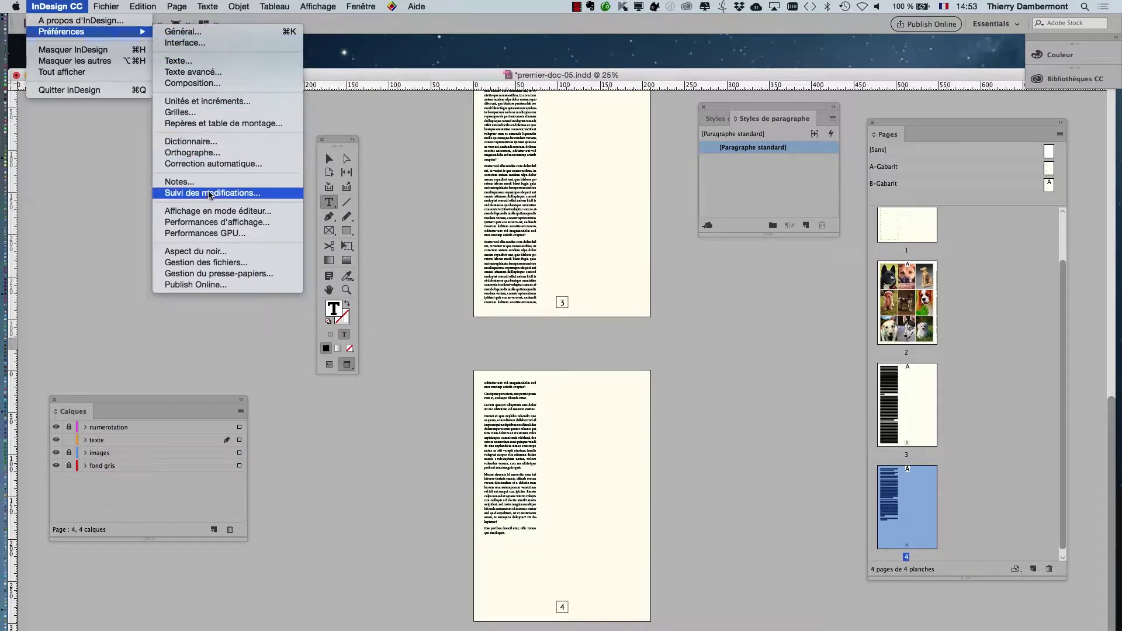
pyautogui.press('alt')
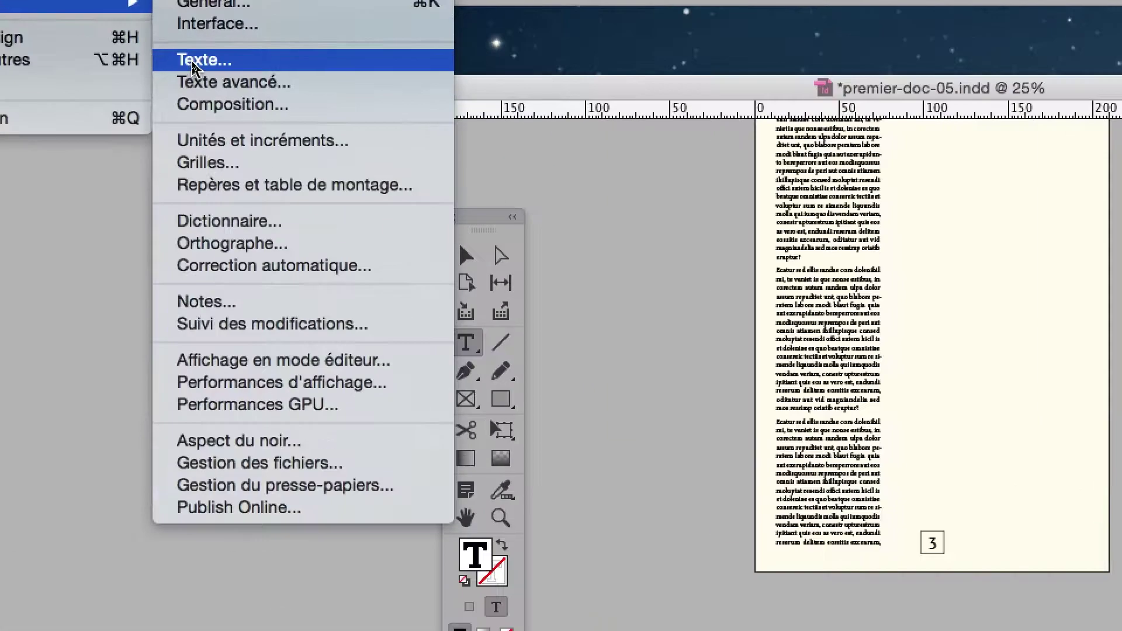
pyautogui.click(192, 62)
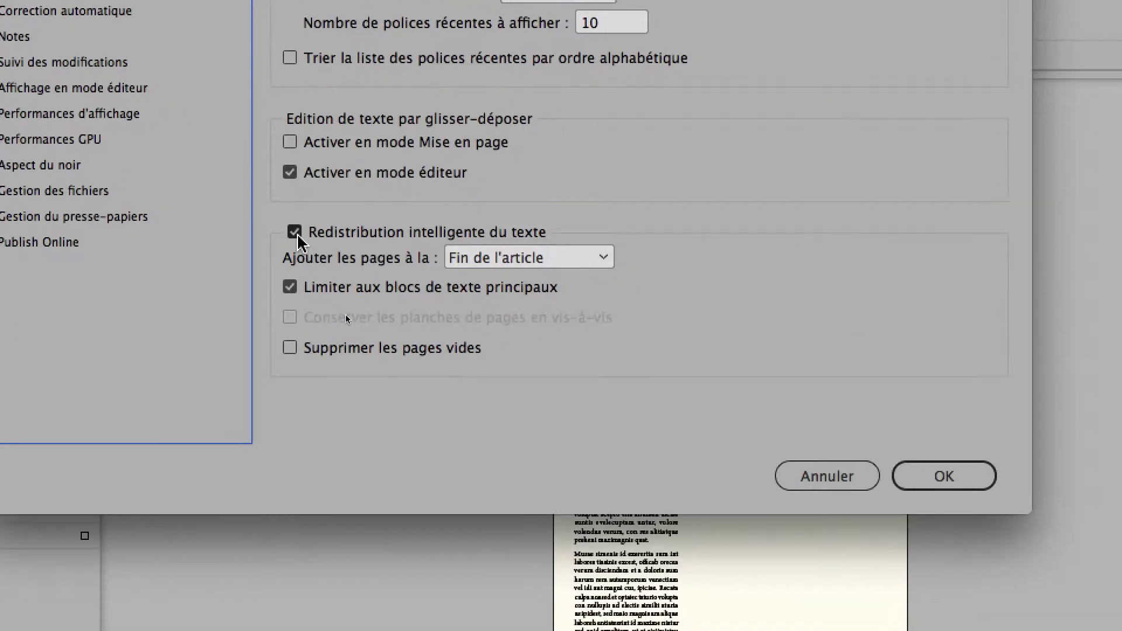
pyautogui.click(296, 235)
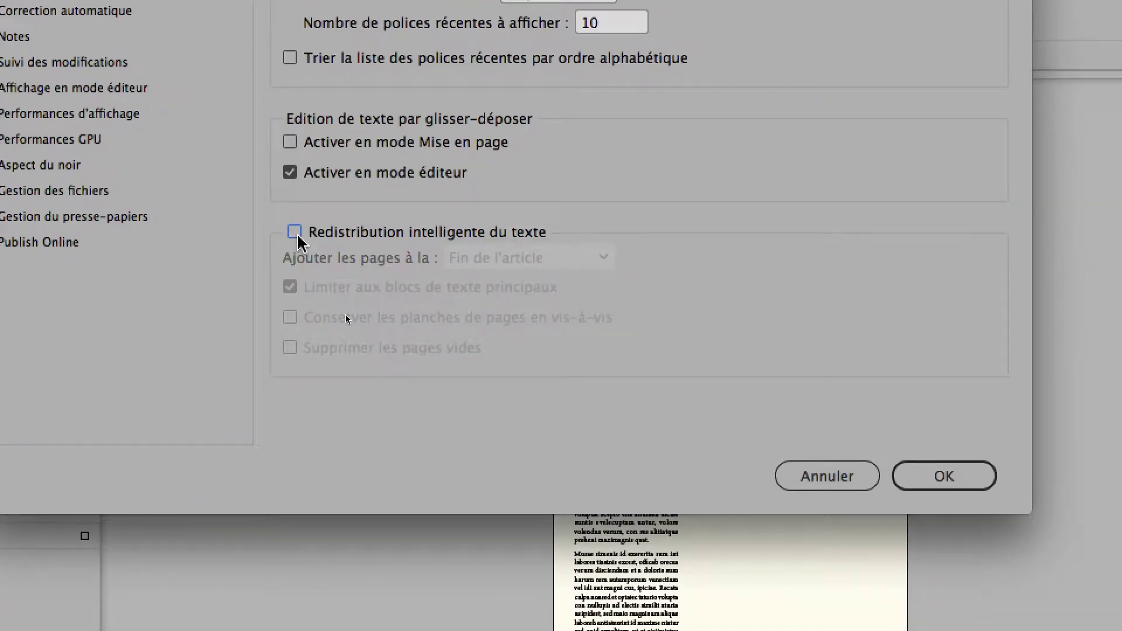
pyautogui.press('alt')
pyautogui.click(662, 440)
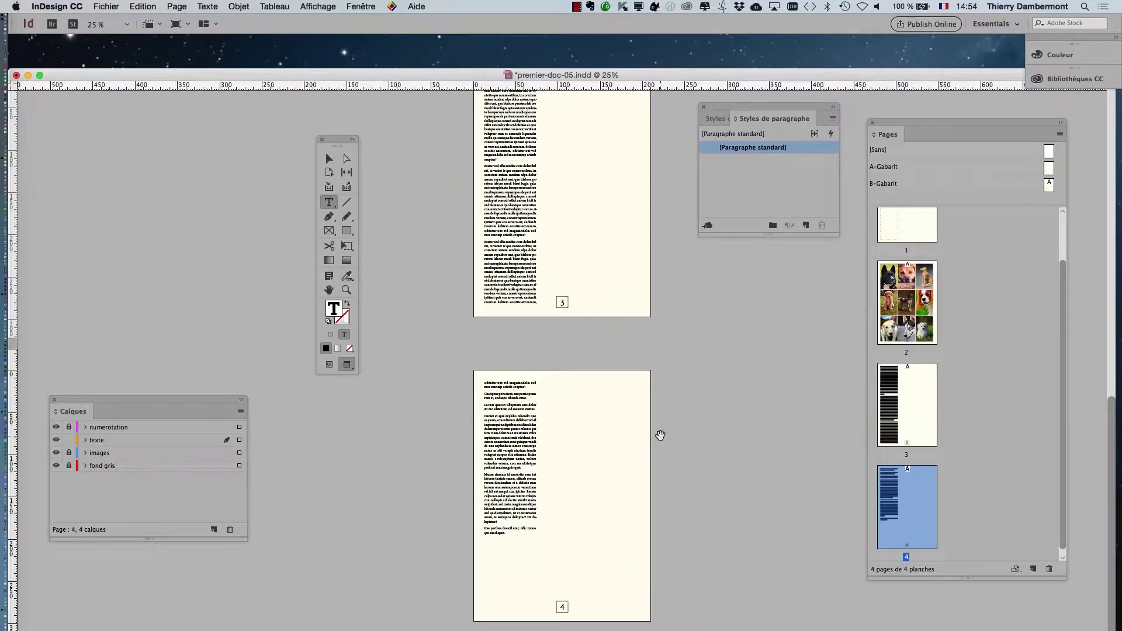
# Move the toolbox back away from the page and bring the text on page 4 into view with the Hand tool
pyautogui.press('super+equal')
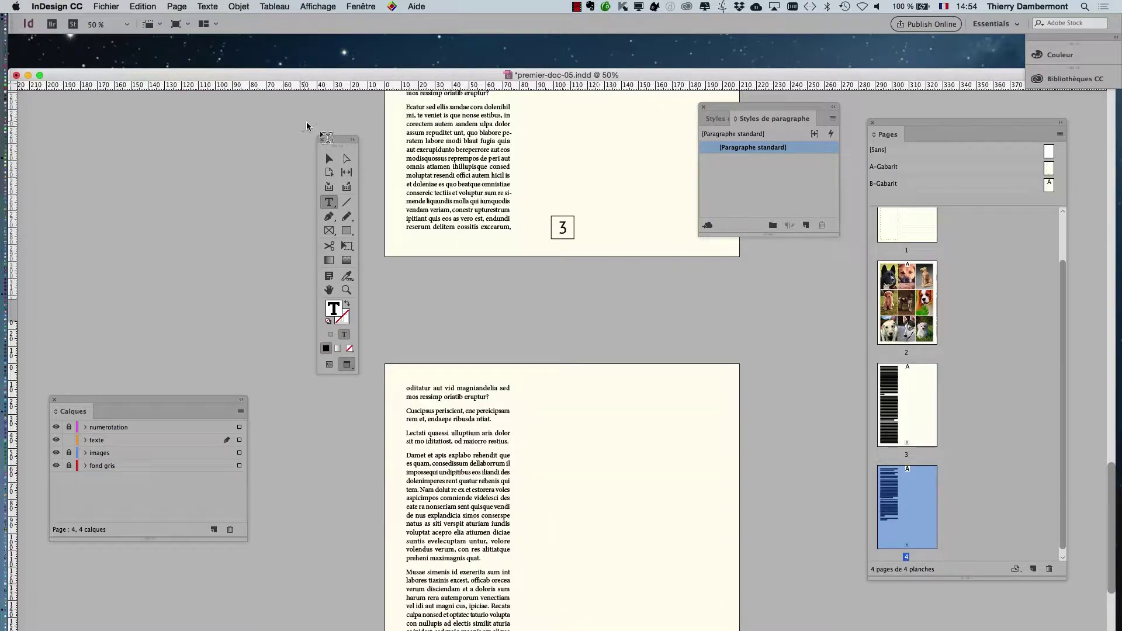
pyautogui.moveTo(335, 144); pyautogui.dragTo(57, 113)
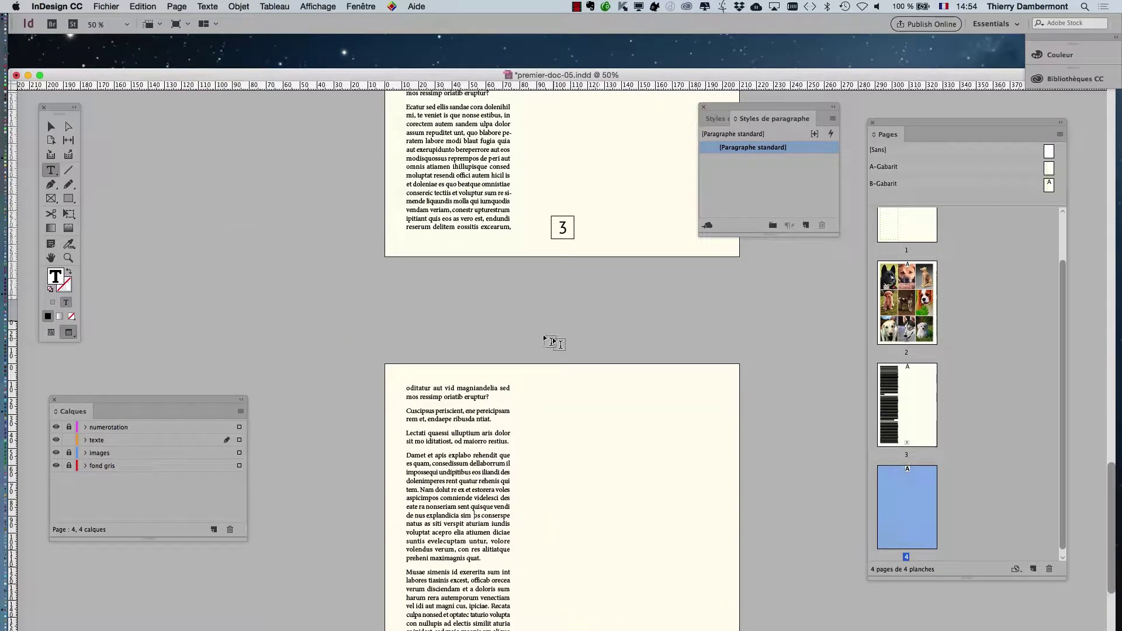
pyautogui.click(51, 258)
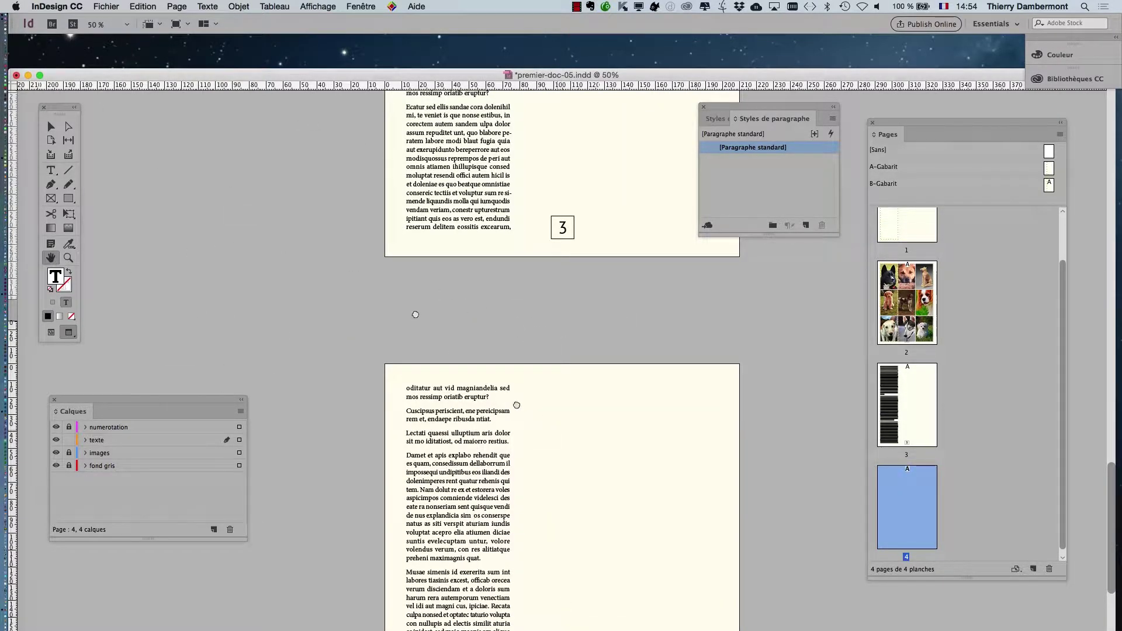
pyautogui.moveTo(383, 431); pyautogui.dragTo(409, 223)
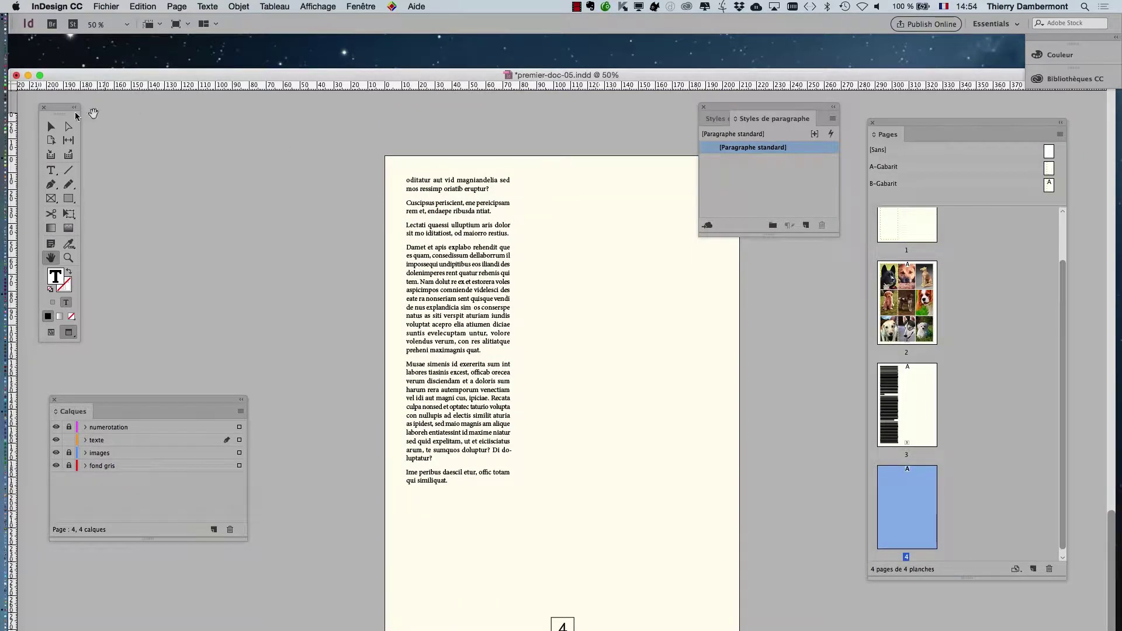
# Move the toolbox next to the page and zoom in to 125% on the text column of page 3
pyautogui.moveTo(58, 111); pyautogui.dragTo(303, 136)
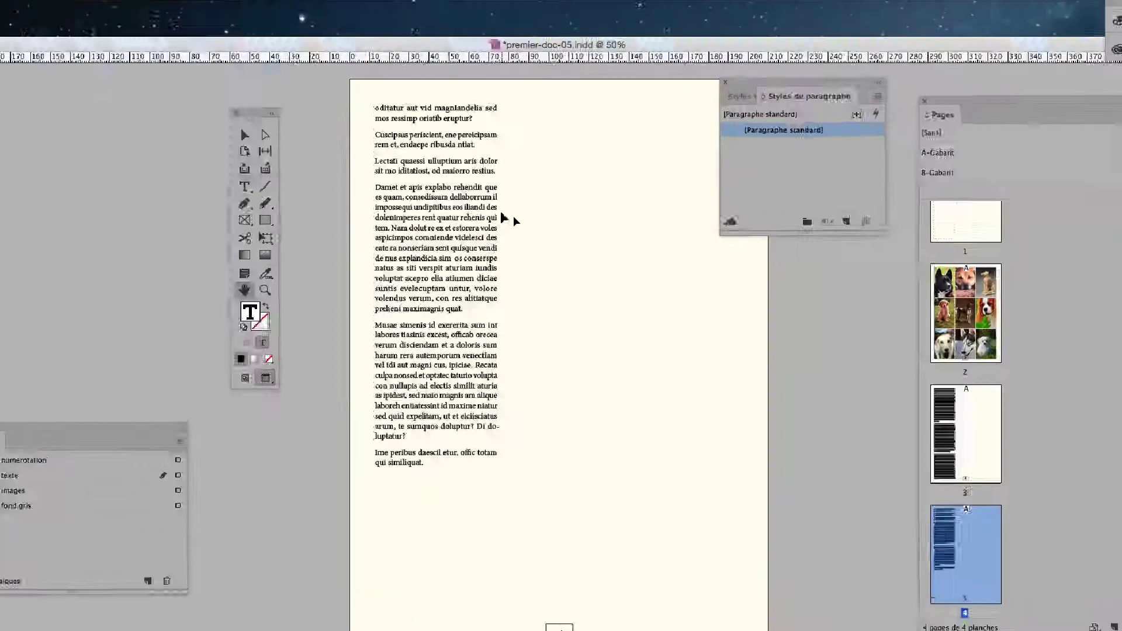
pyautogui.scroll(5, 614, 310)
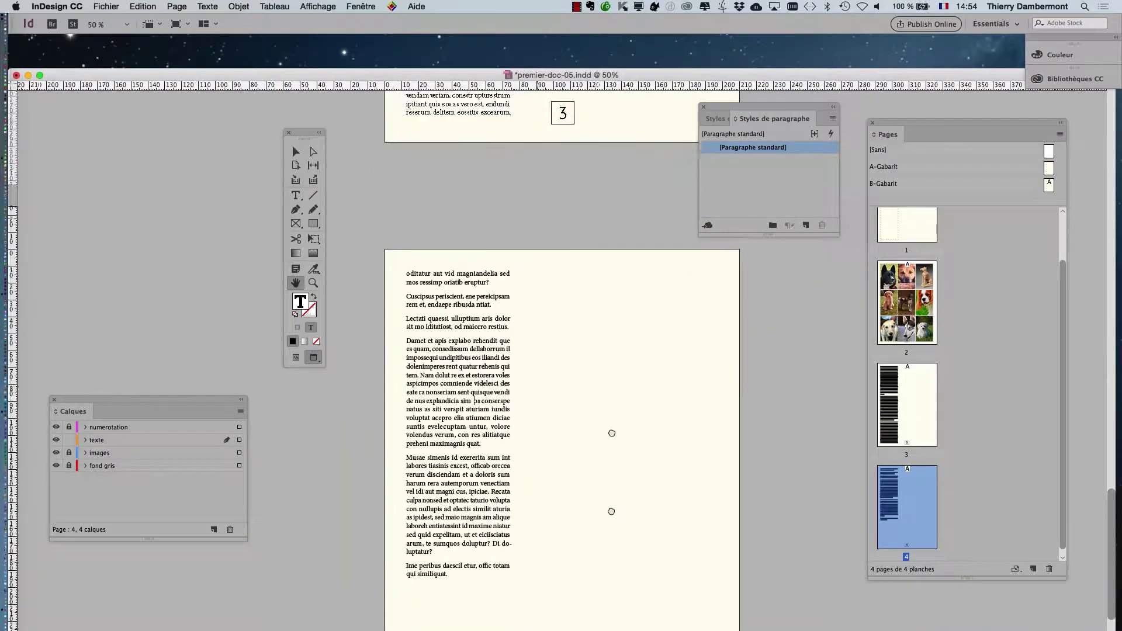
pyautogui.scroll(5, 612, 433)
pyautogui.press('super+equal')
pyautogui.press('super+equal')
pyautogui.press('super+equal')
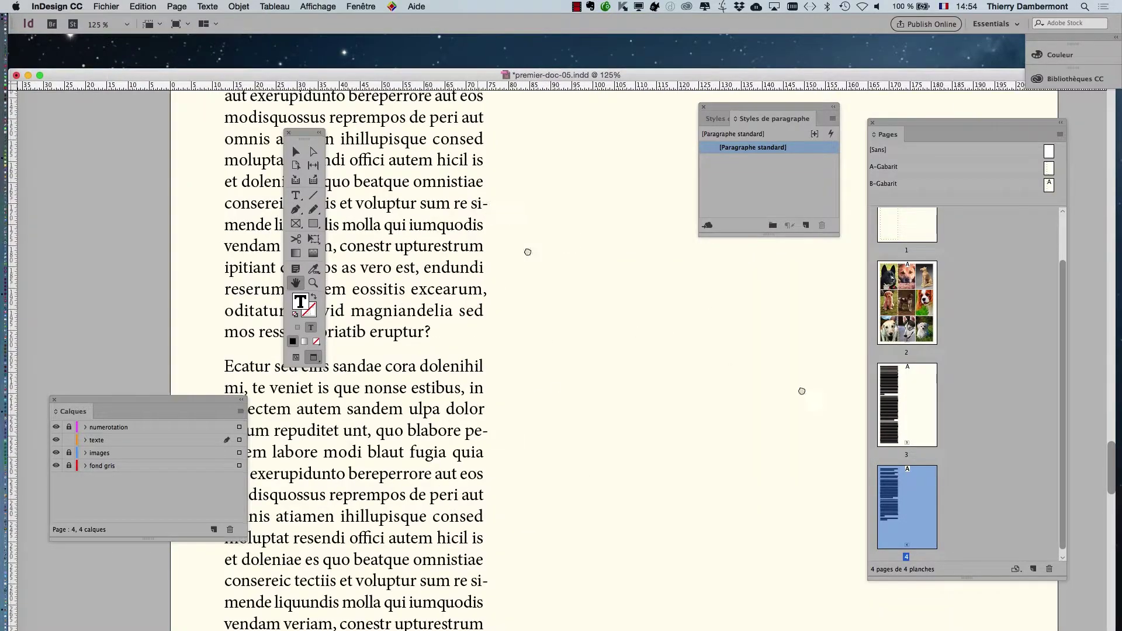
pyautogui.scroll(3, 528, 252)
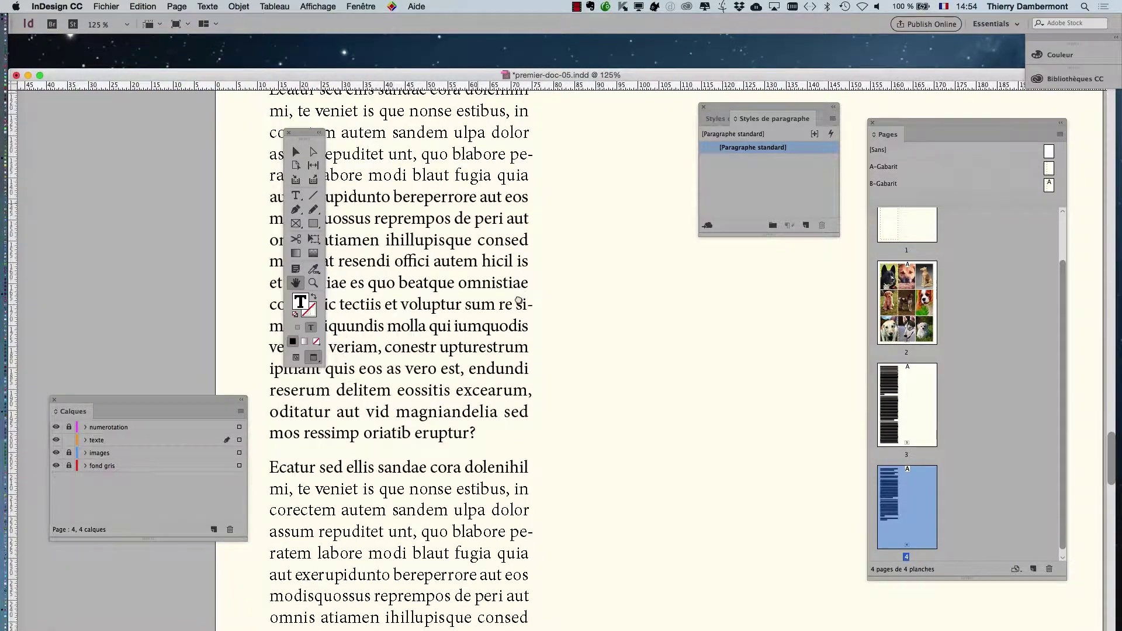
pyautogui.hscroll(-5, 506, 243)
pyautogui.scroll(-2, 506, 243)
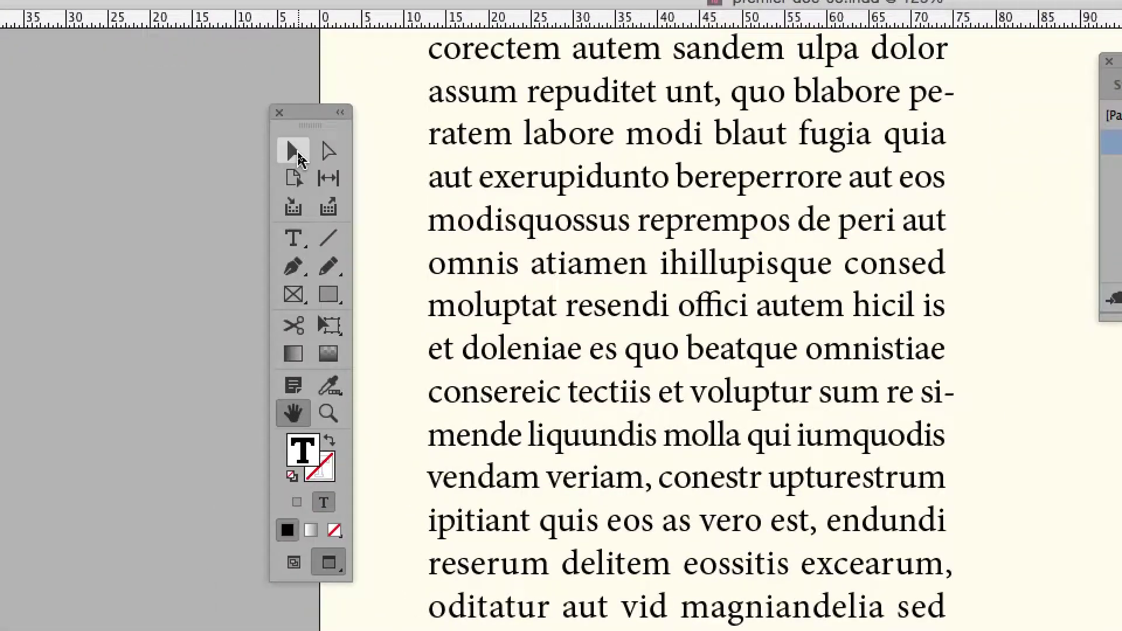
# Activate the Selection tool and pan across page 3 with the temporary Hand tool
pyautogui.click(298, 153)
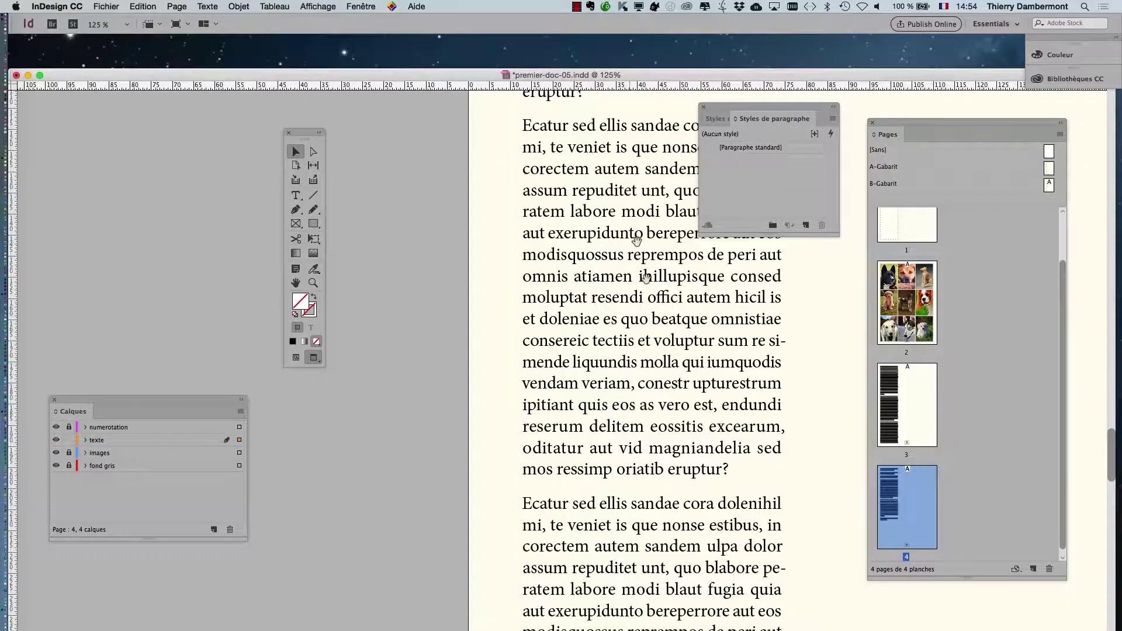
pyautogui.moveTo(637, 239); pyautogui.dragTo(319, 210)
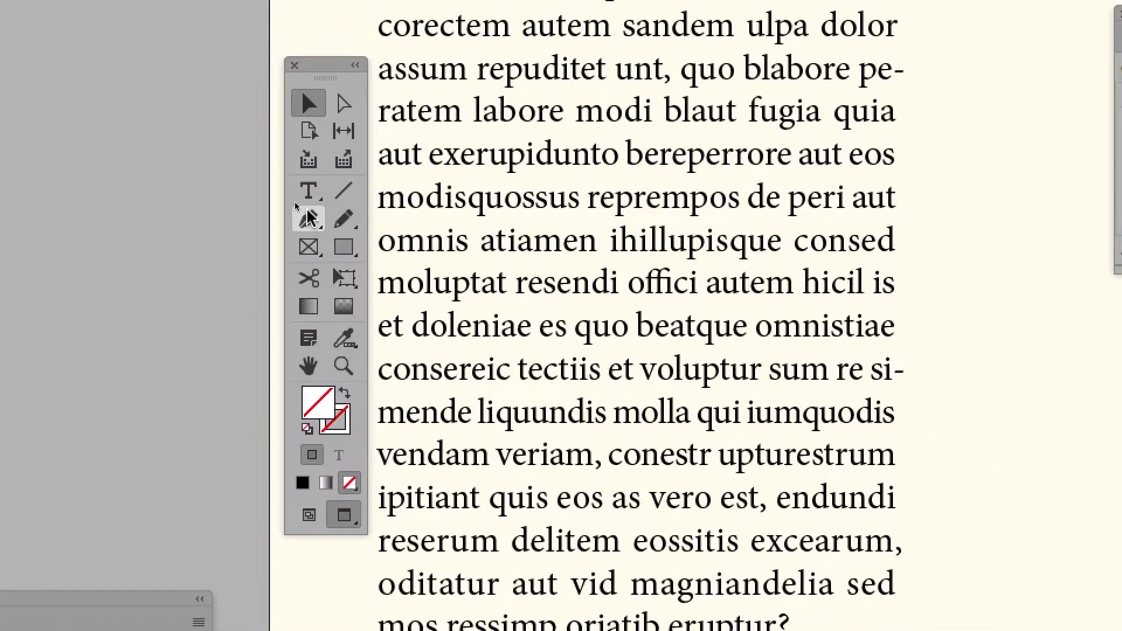
# With the Type tool, insert spaces inside the word "modisquossus" on page 3 and delete them again
pyautogui.click(308, 191)
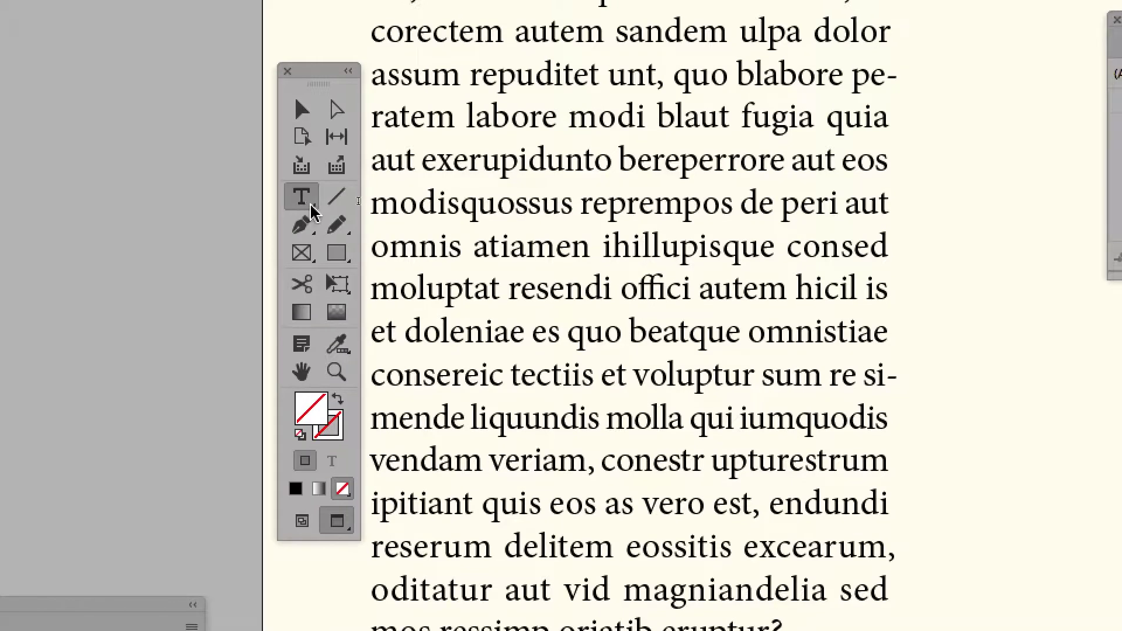
pyautogui.click(384, 203)
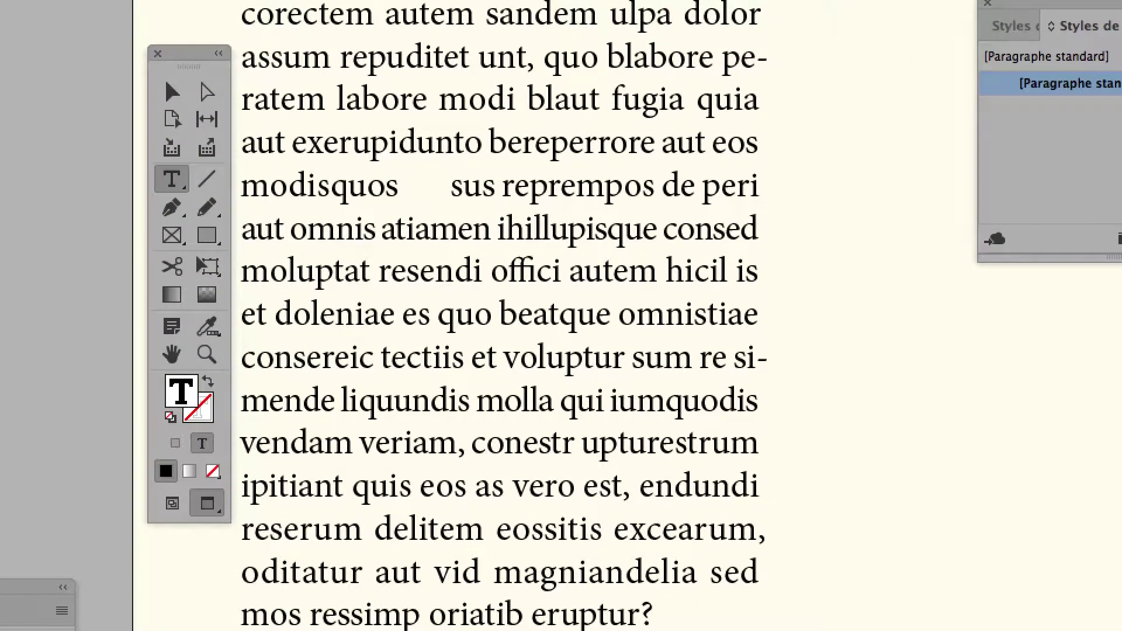
pyautogui.press('BackSpace')
pyautogui.press('BackSpace')
pyautogui.press('BackSpace')
pyautogui.press('BackSpace')
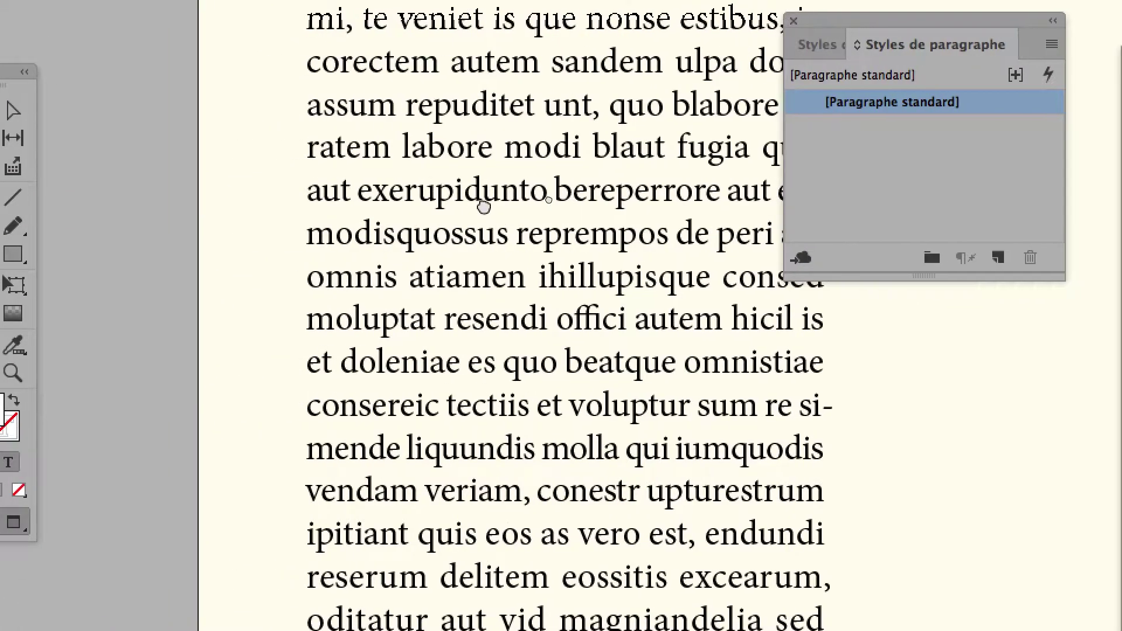
# Pan around page 3 with the temporary Hand tool while the text cursor stays active, zooming out to 100%
pyautogui.moveTo(484, 207); pyautogui.dragTo(141, 97)
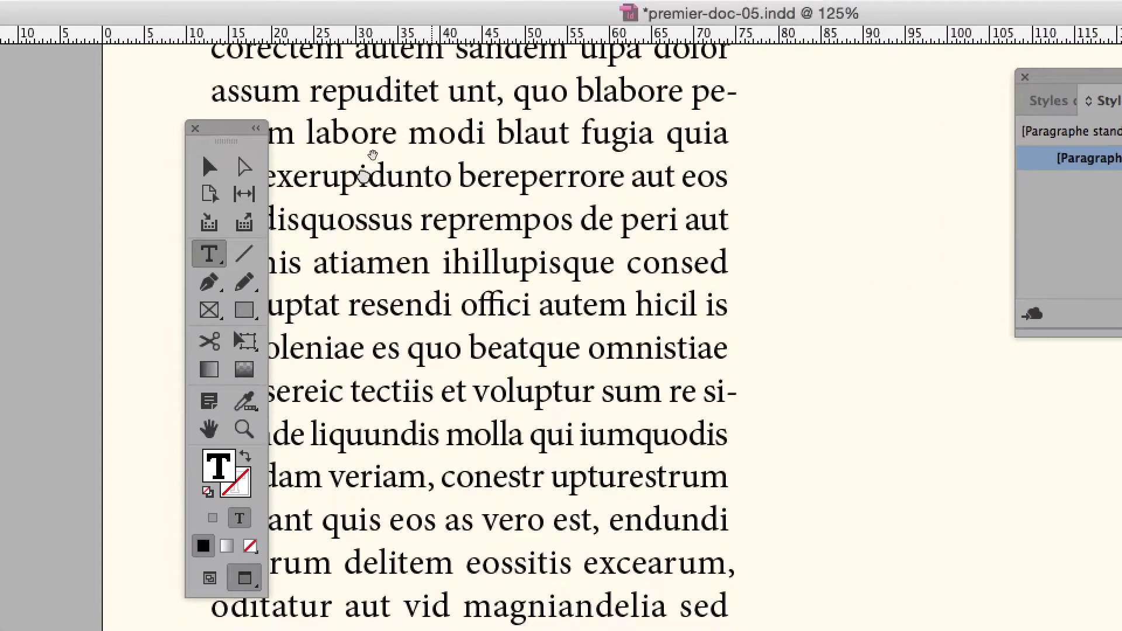
pyautogui.moveTo(372, 155); pyautogui.dragTo(382, 143)
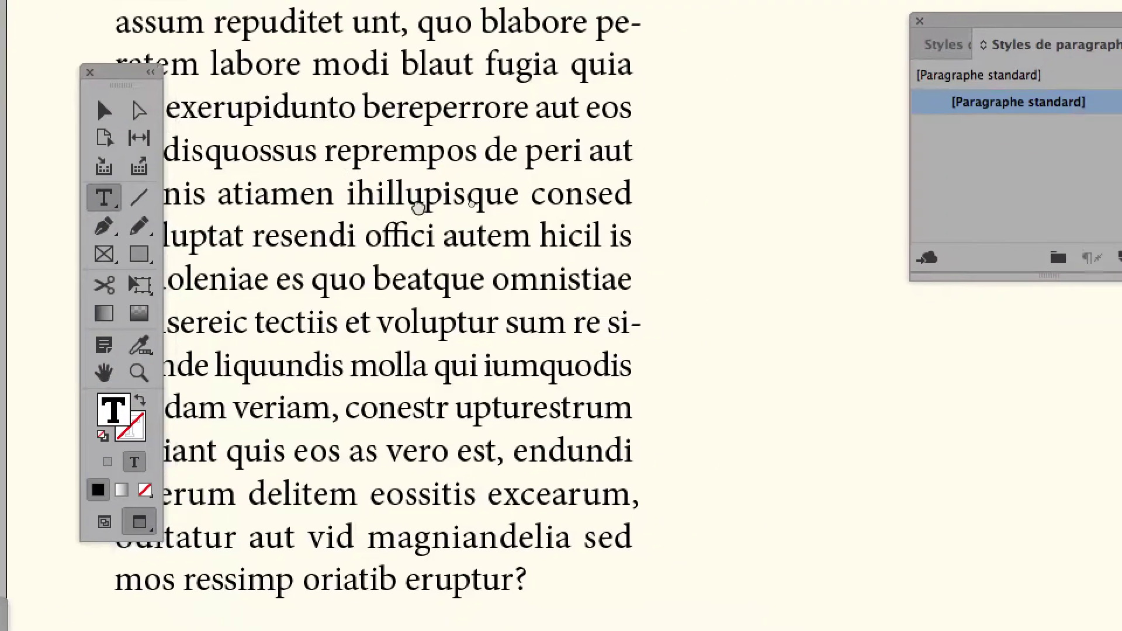
pyautogui.moveTo(419, 208); pyautogui.dragTo(398, 177)
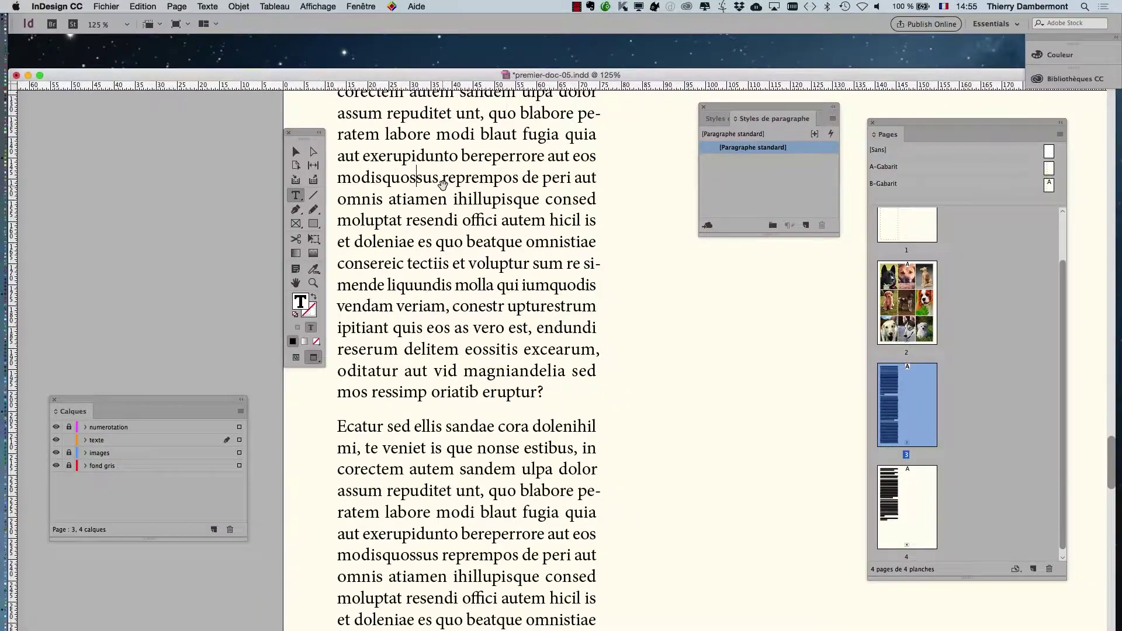
pyautogui.scroll(-3, 416, 204)
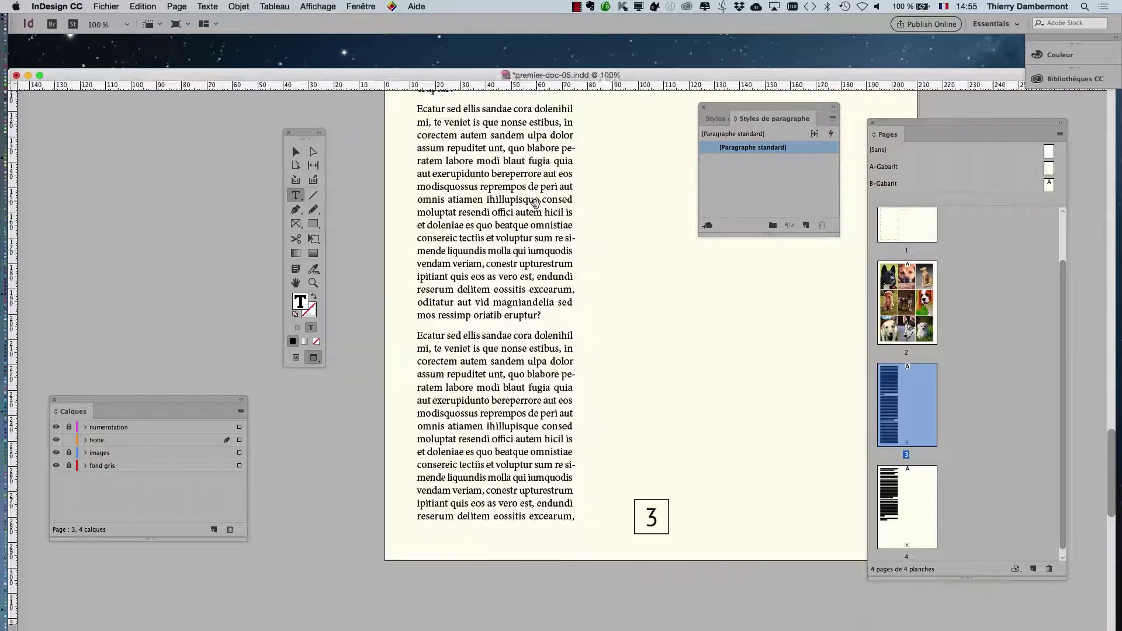
pyautogui.moveTo(508, 252); pyautogui.dragTo(470, 243)
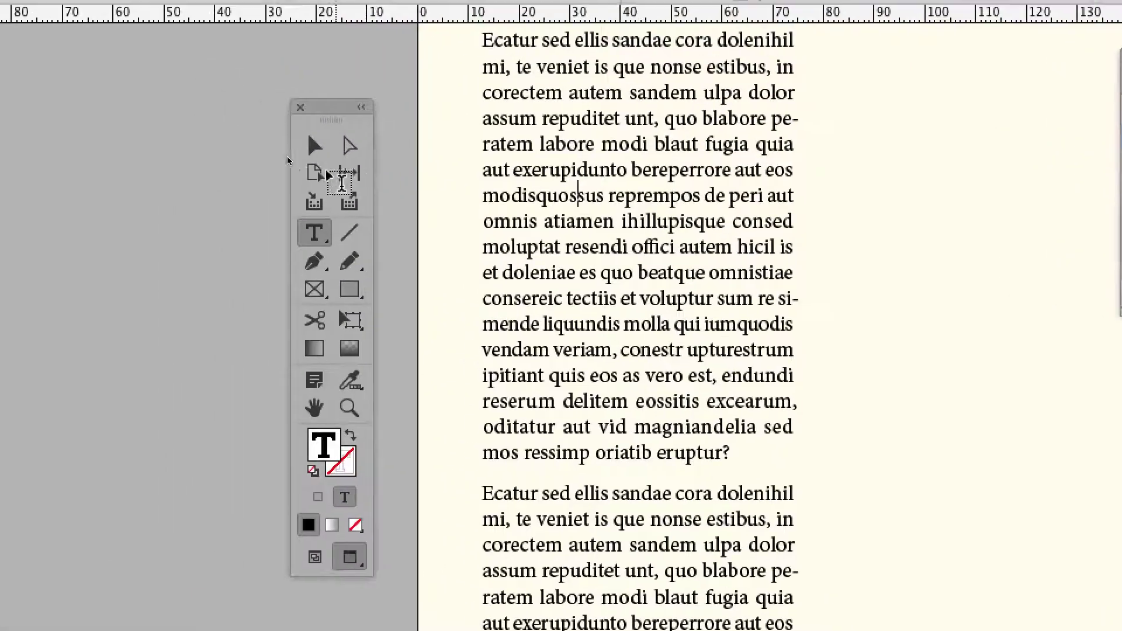
# Switch back to the Selection tool and pan the page with its text frame selected
pyautogui.click(331, 167)
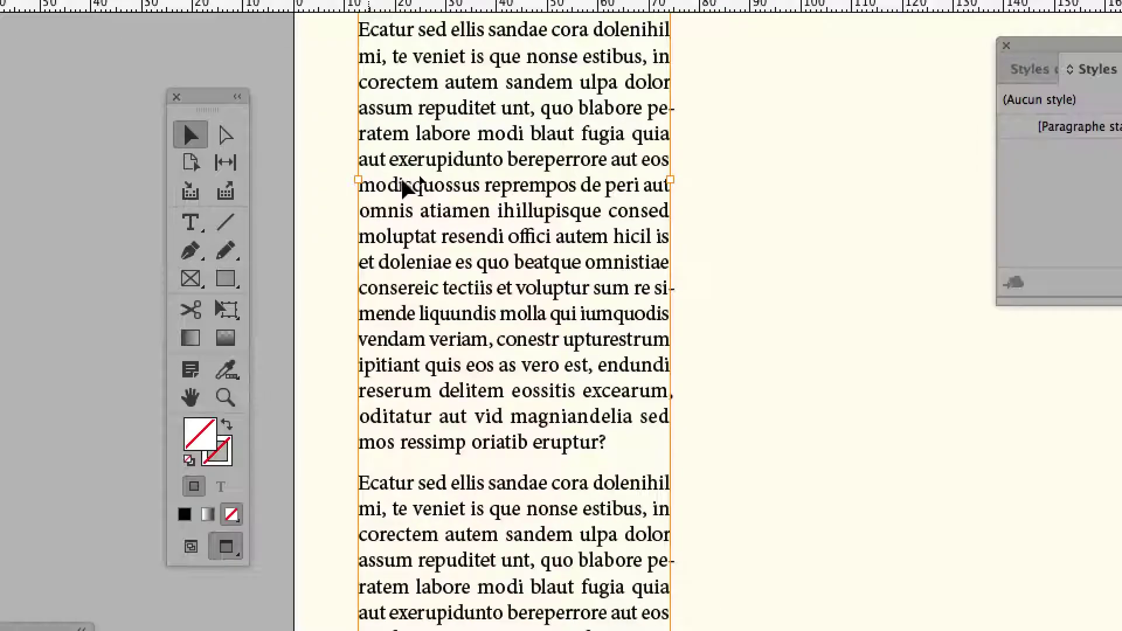
pyautogui.moveTo(427, 185); pyautogui.dragTo(789, 225)
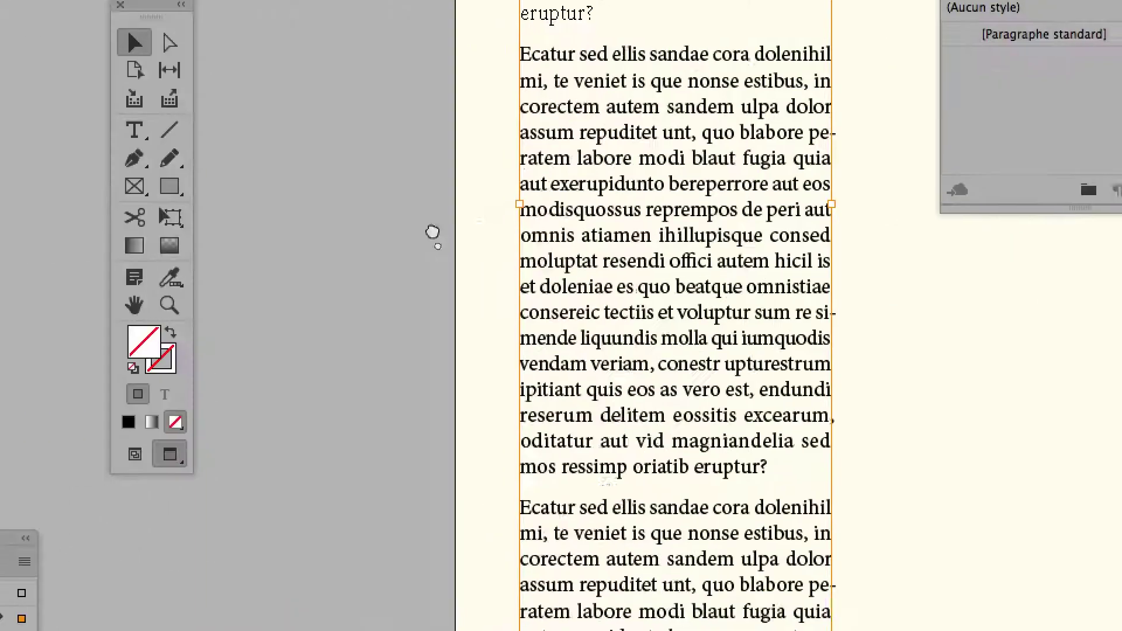
pyautogui.moveTo(433, 232); pyautogui.dragTo(176, 242)
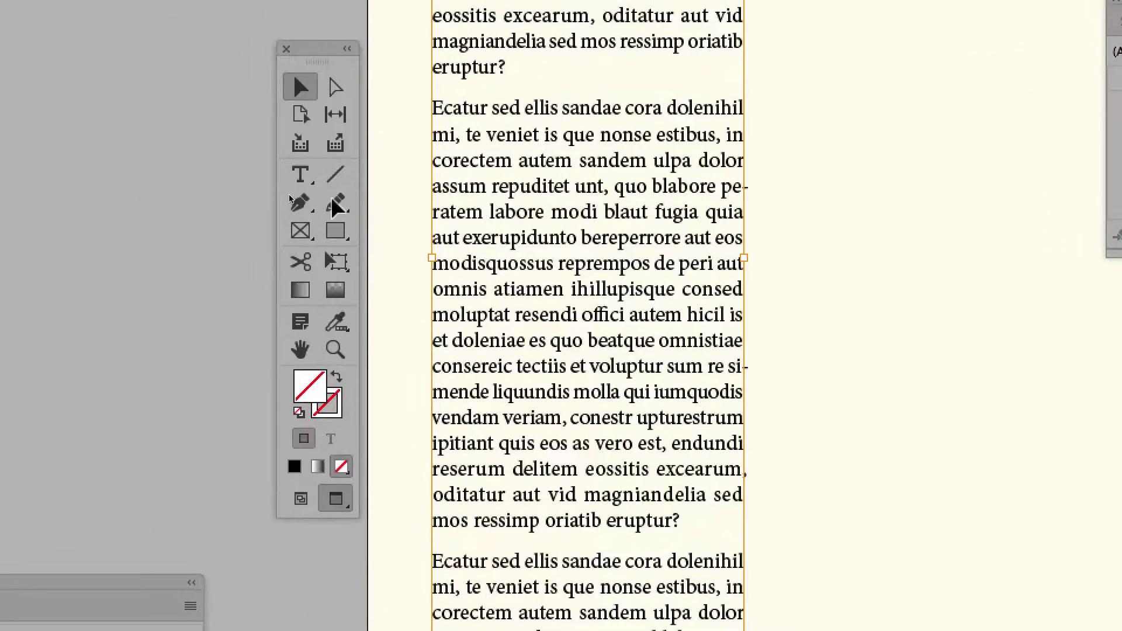
# With the Type tool, select the text from "nonse estibus" to "quo" and pan the page with the temporary Hand tool
pyautogui.click(330, 197)
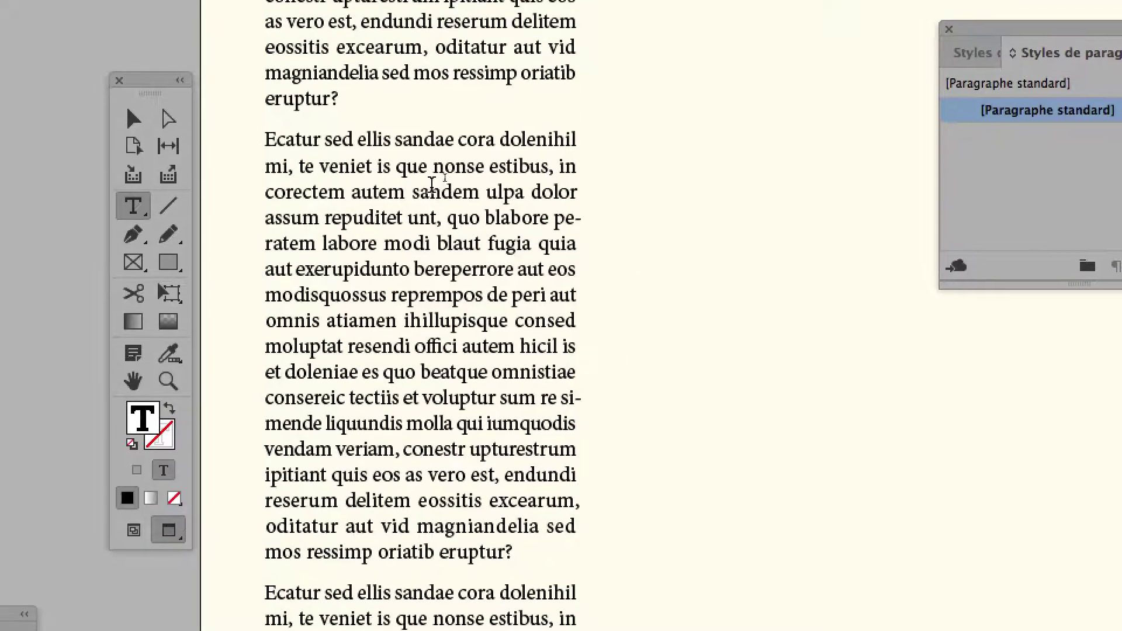
pyautogui.moveTo(635, 155); pyautogui.dragTo(643, 182)
pyautogui.moveTo(450, 193); pyautogui.dragTo(447, 205)
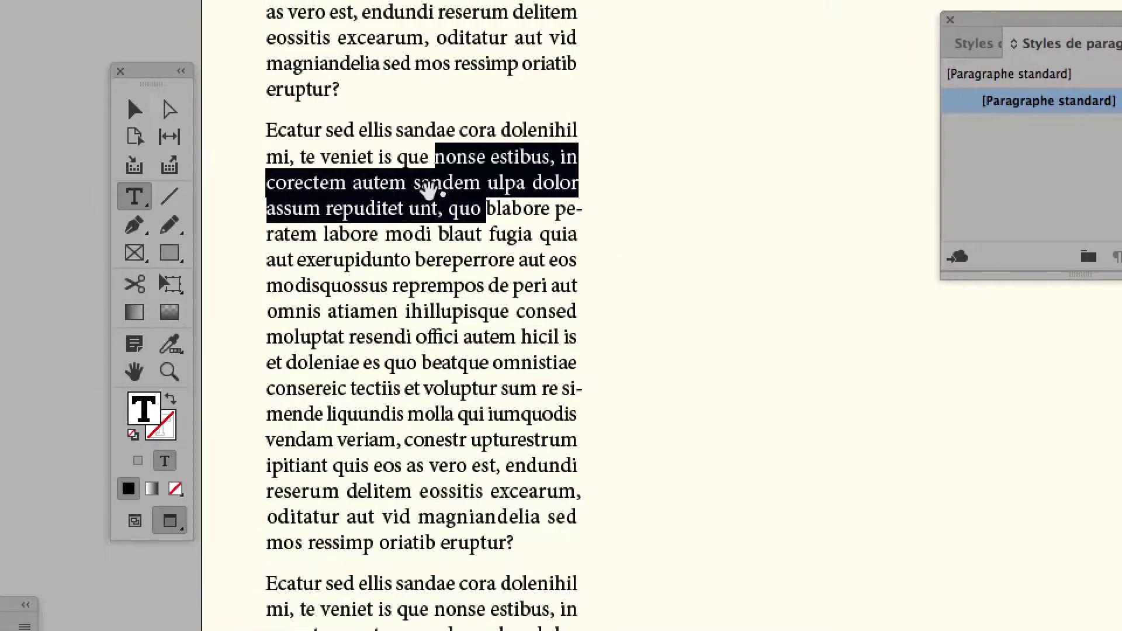